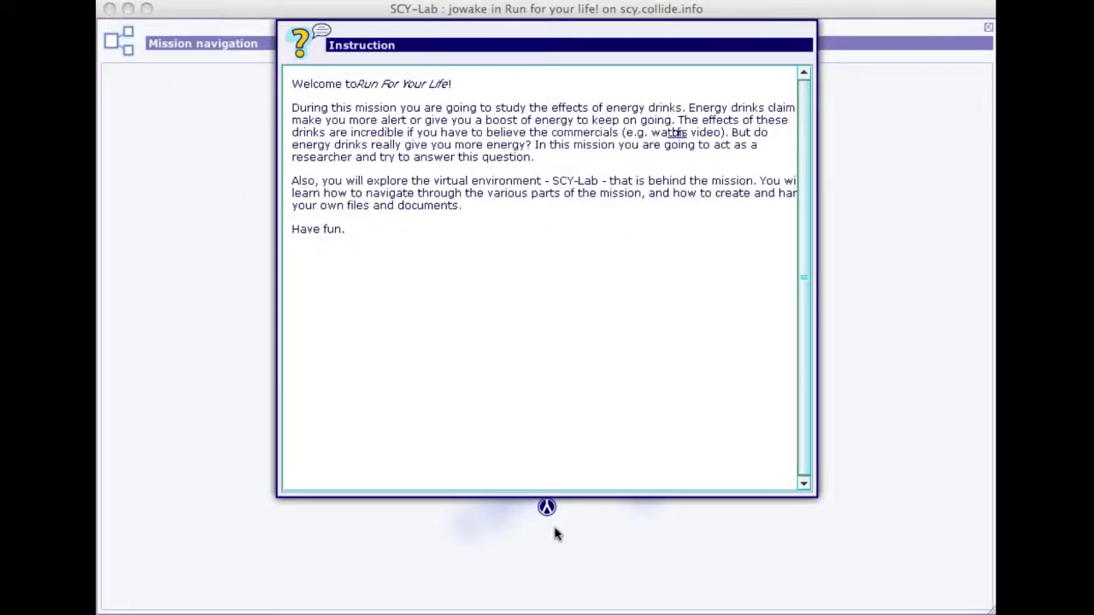
# Close the 'Run For Your Life!' welcome instruction to show the four-stage mission map
pyautogui.click(590, 533)
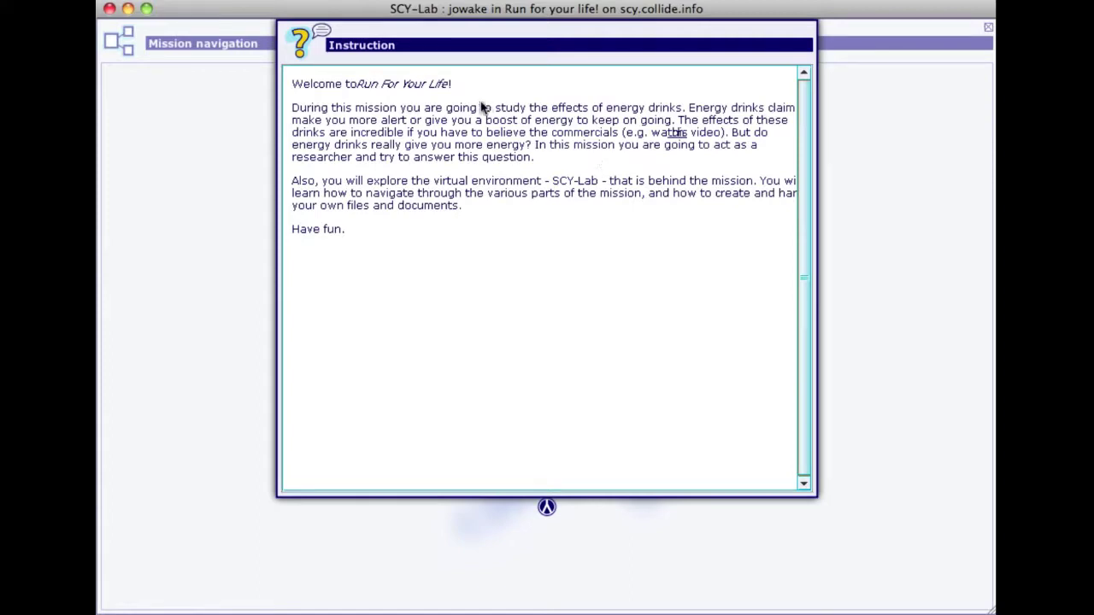
pyautogui.click(437, 92)
pyautogui.click(547, 508)
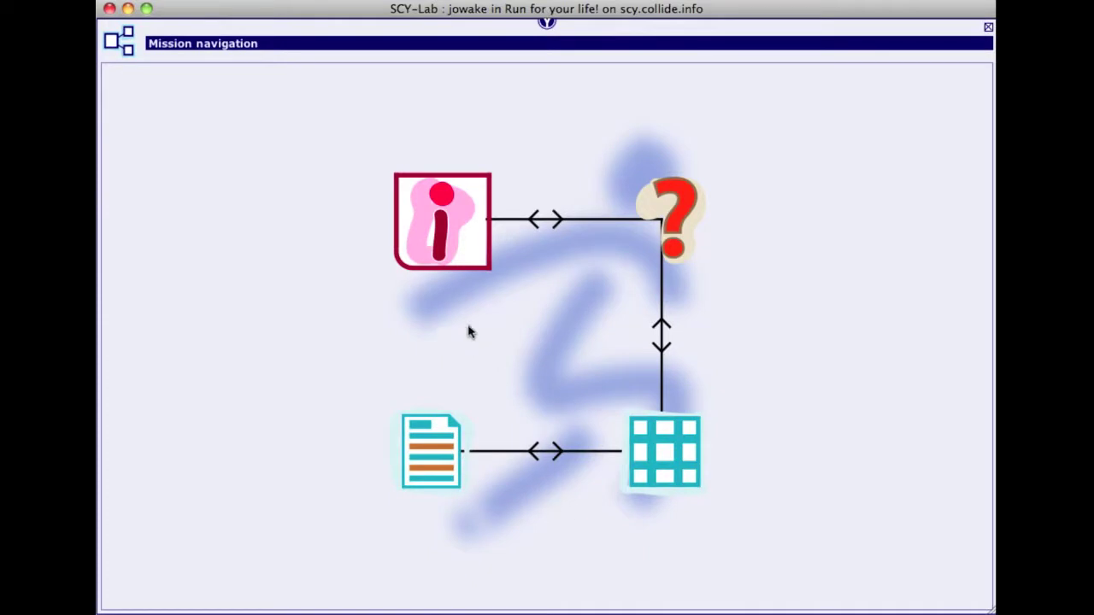
# Preview the mission map nodes and open the Concept map on glucose activity
pyautogui.moveTo(447, 242)
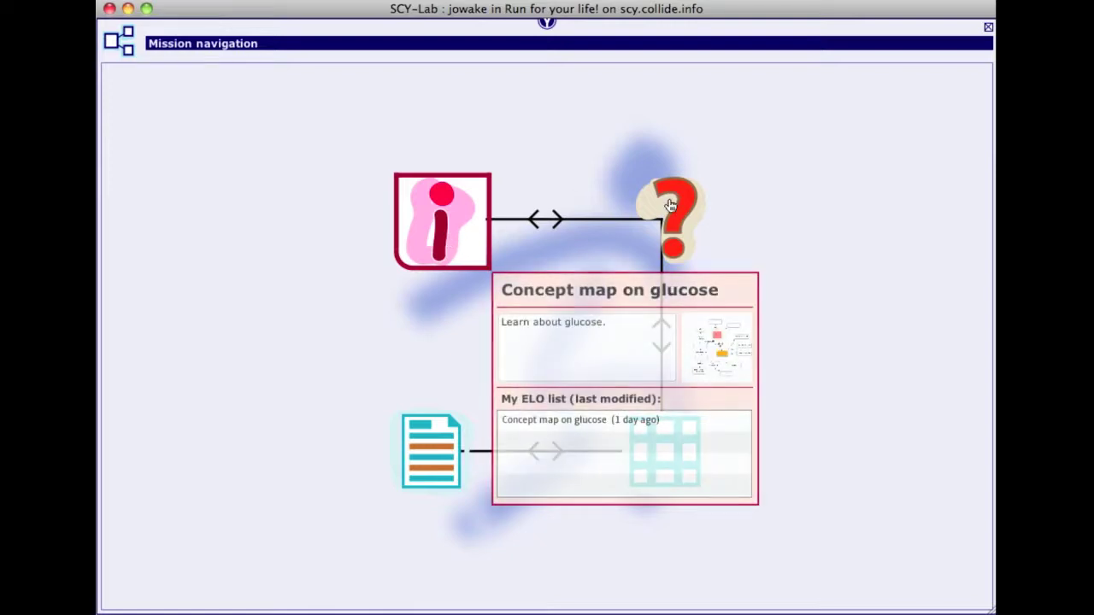
pyautogui.moveTo(669, 414)
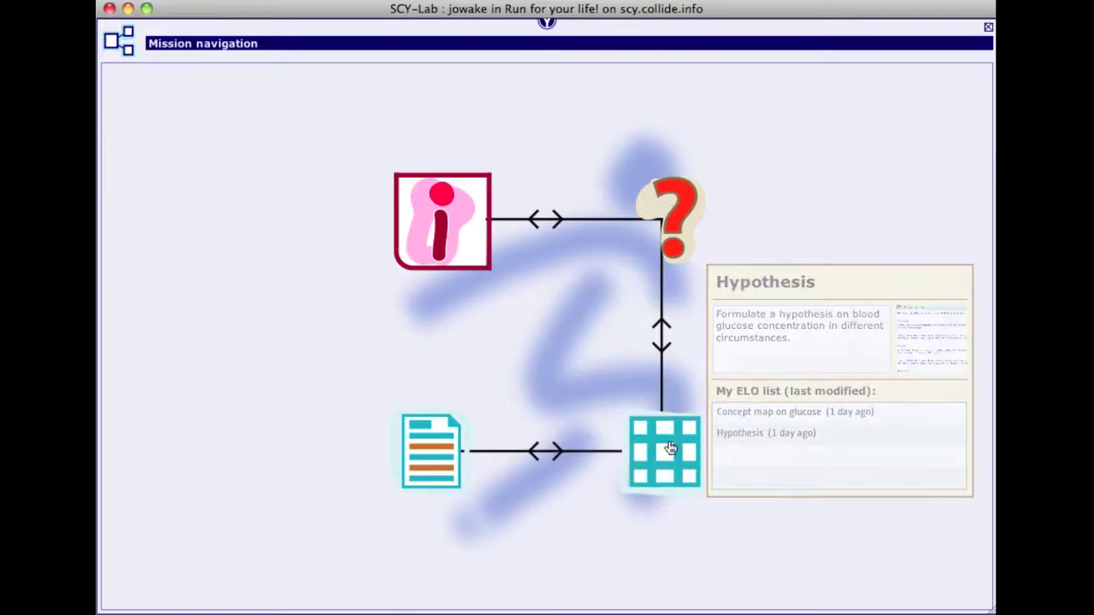
pyautogui.moveTo(672, 448)
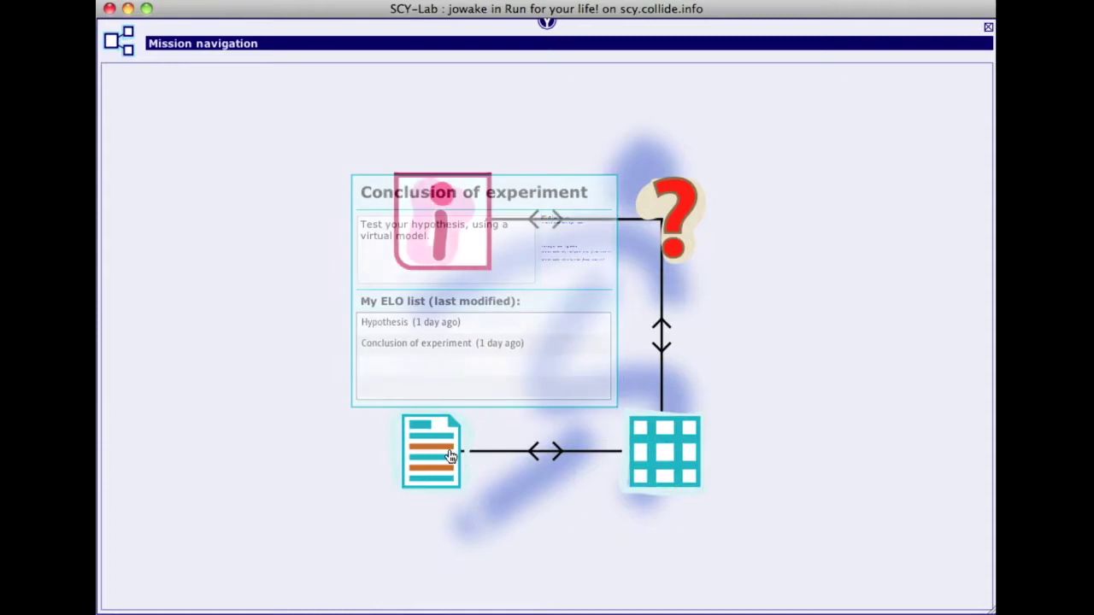
pyautogui.moveTo(451, 457)
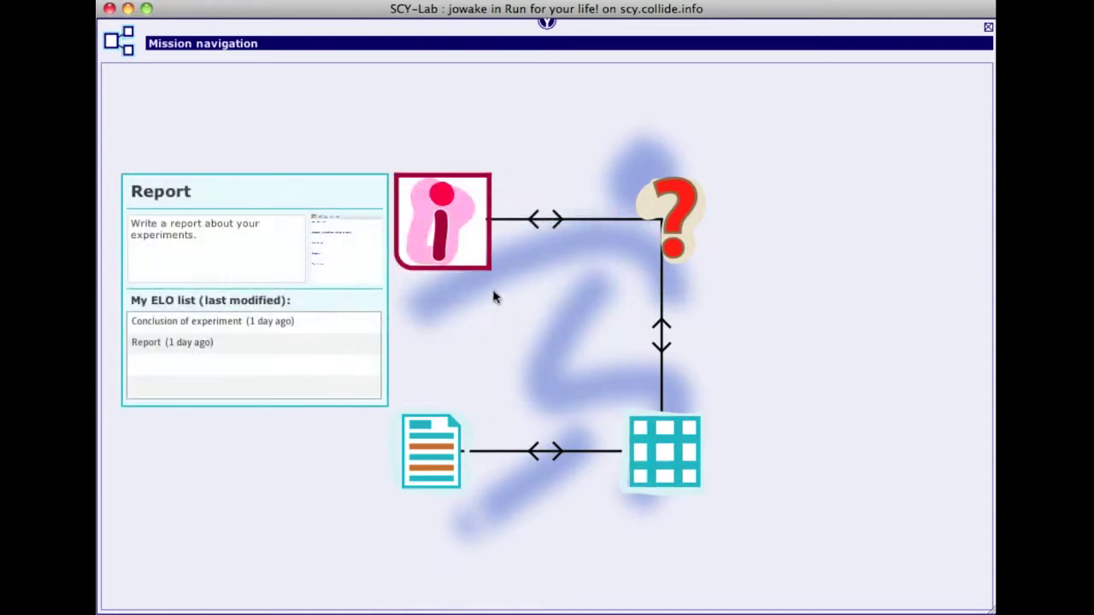
pyautogui.click(434, 229)
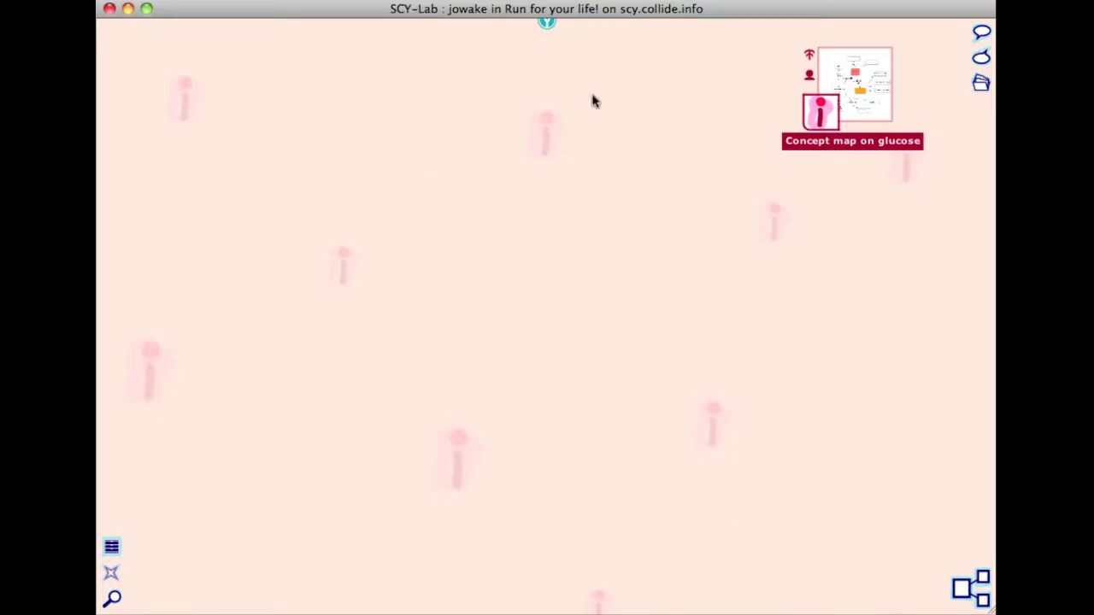
# Read the glucose activity's learning goals, then open the Concept map on glucose window
pyautogui.click(547, 22)
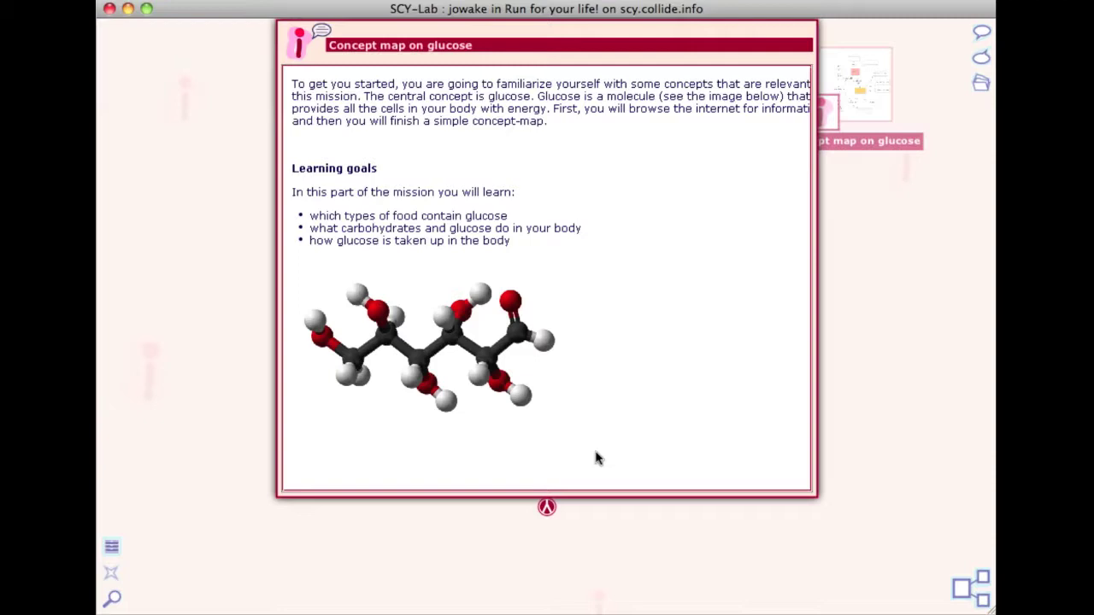
pyautogui.click(547, 508)
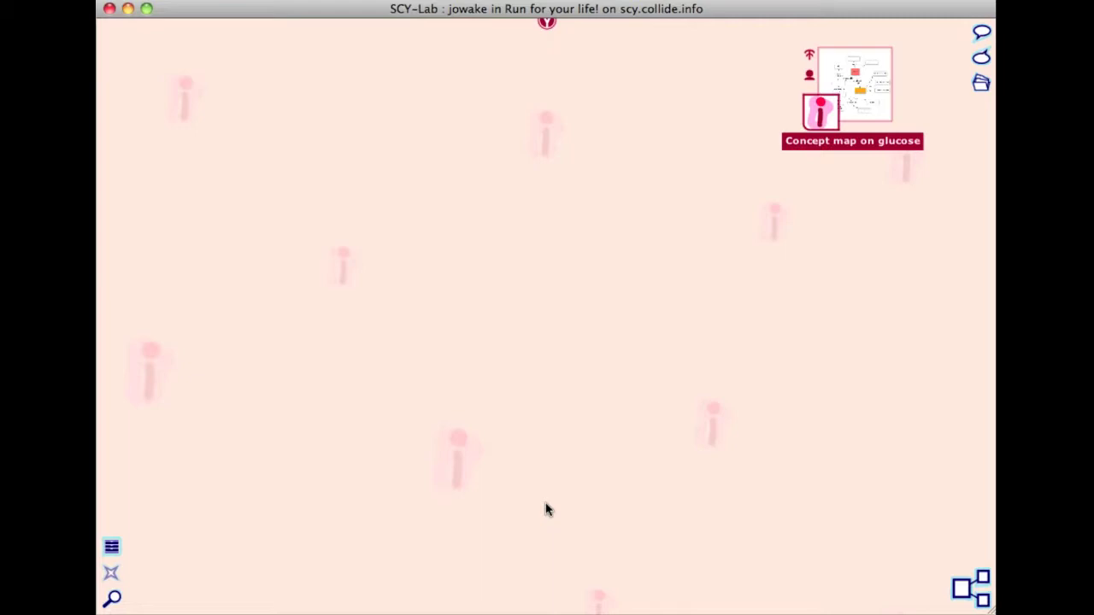
pyautogui.click(547, 22)
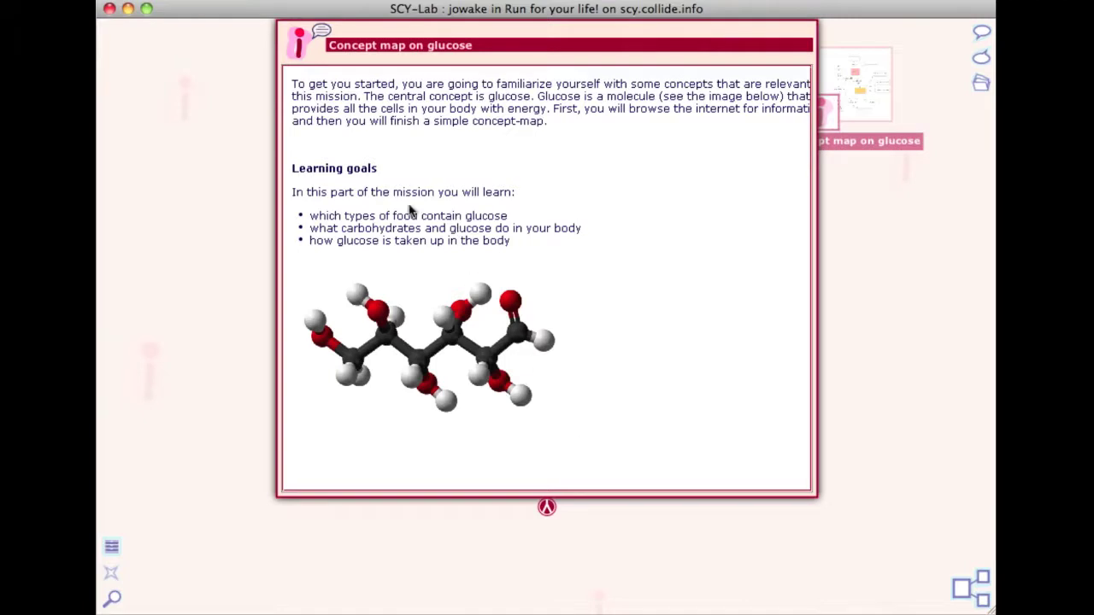
pyautogui.click(384, 174)
pyautogui.click(547, 507)
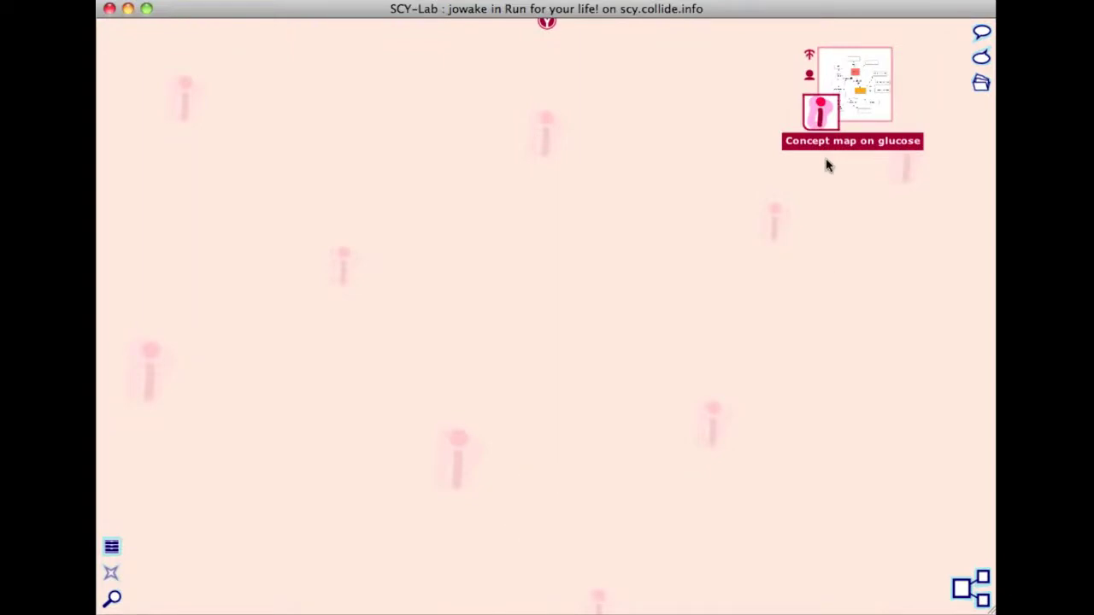
pyautogui.click(821, 112)
# Show the assignment and resource links and enlarge the concept map window to reveal all nodes
pyautogui.click(303, 152)
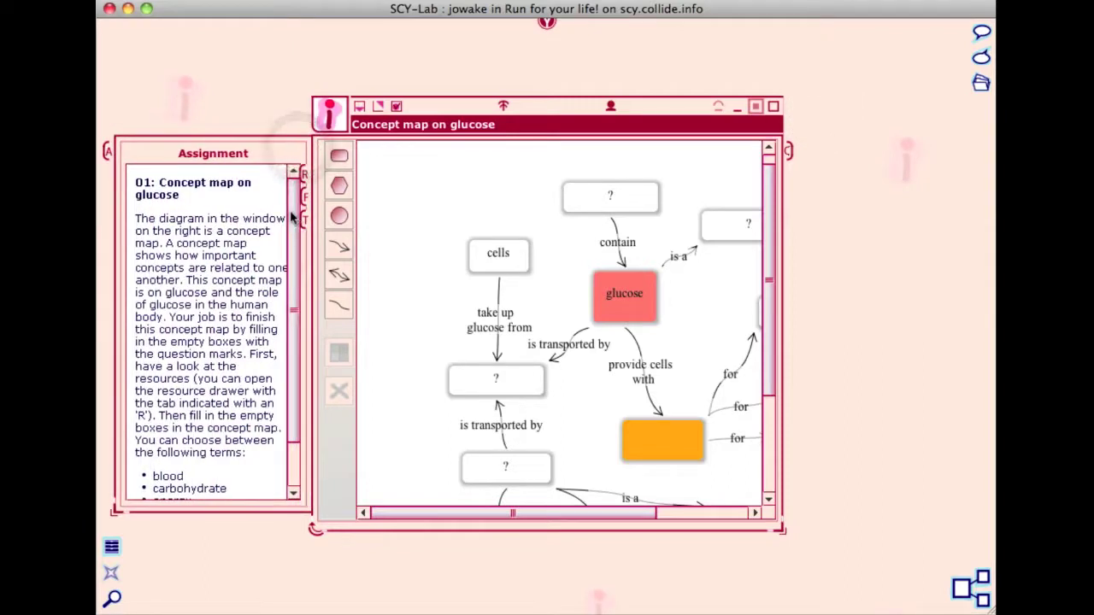
pyautogui.scroll(-1, 291, 222)
pyautogui.scroll(-5, 289, 222)
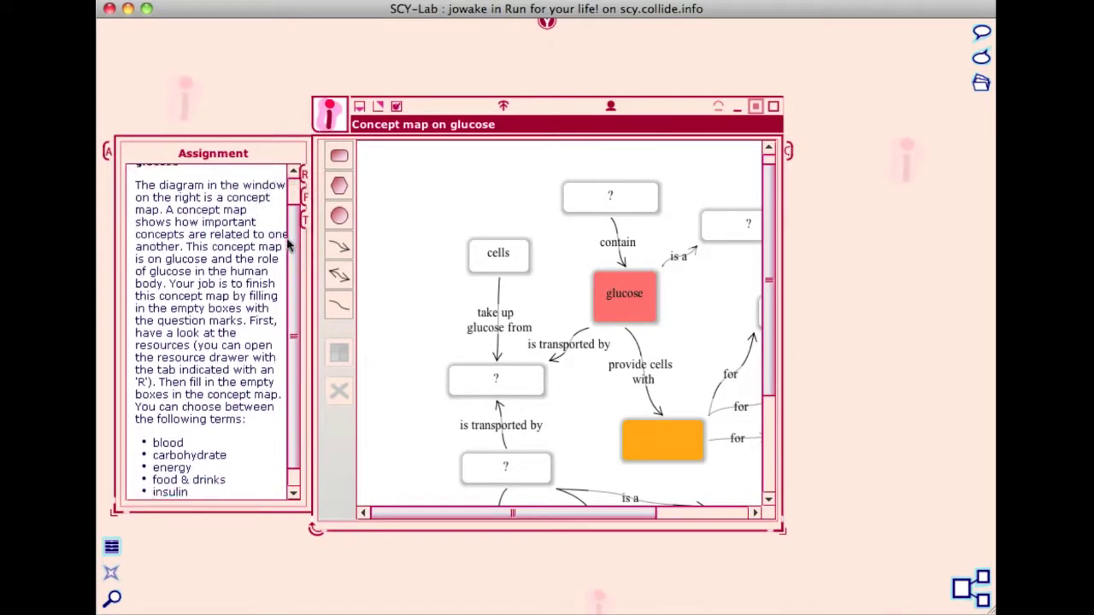
pyautogui.moveTo(427, 106); pyautogui.dragTo(423, 47)
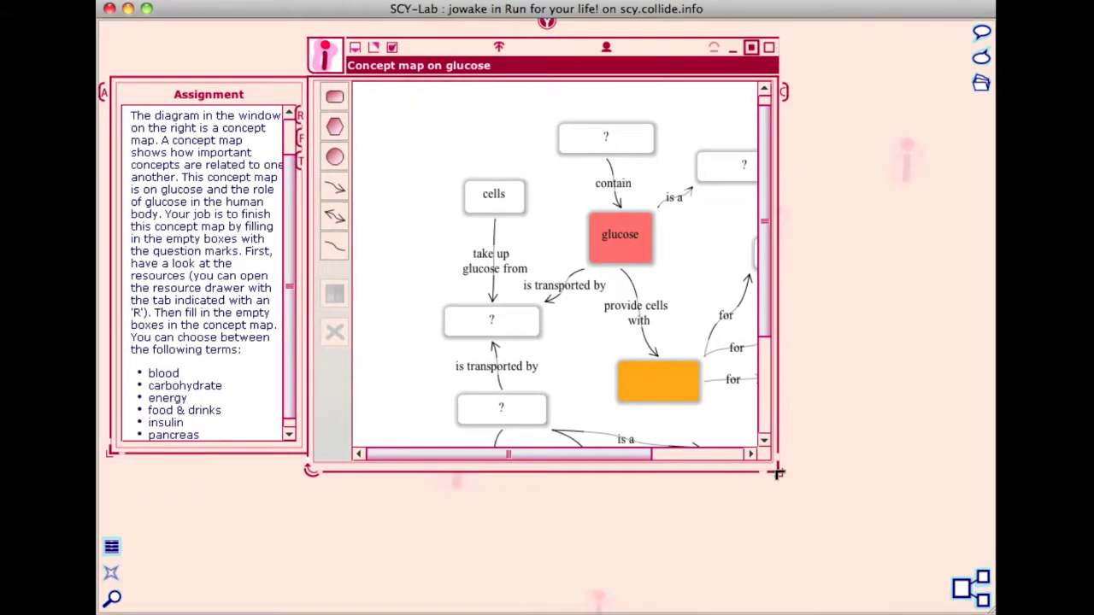
pyautogui.moveTo(777, 471); pyautogui.dragTo(923, 604)
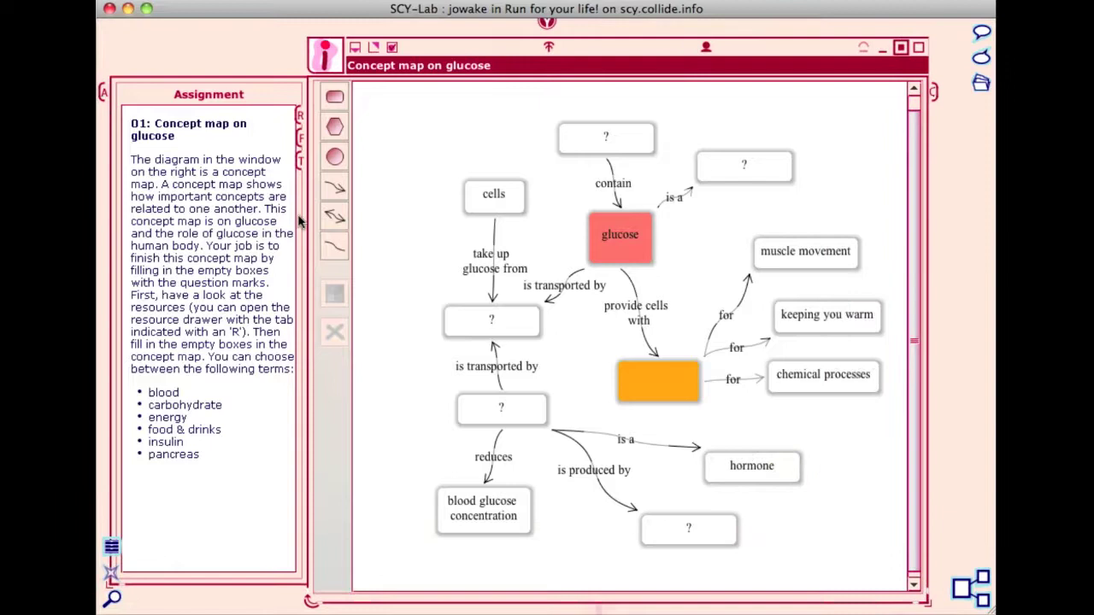
pyautogui.click(299, 115)
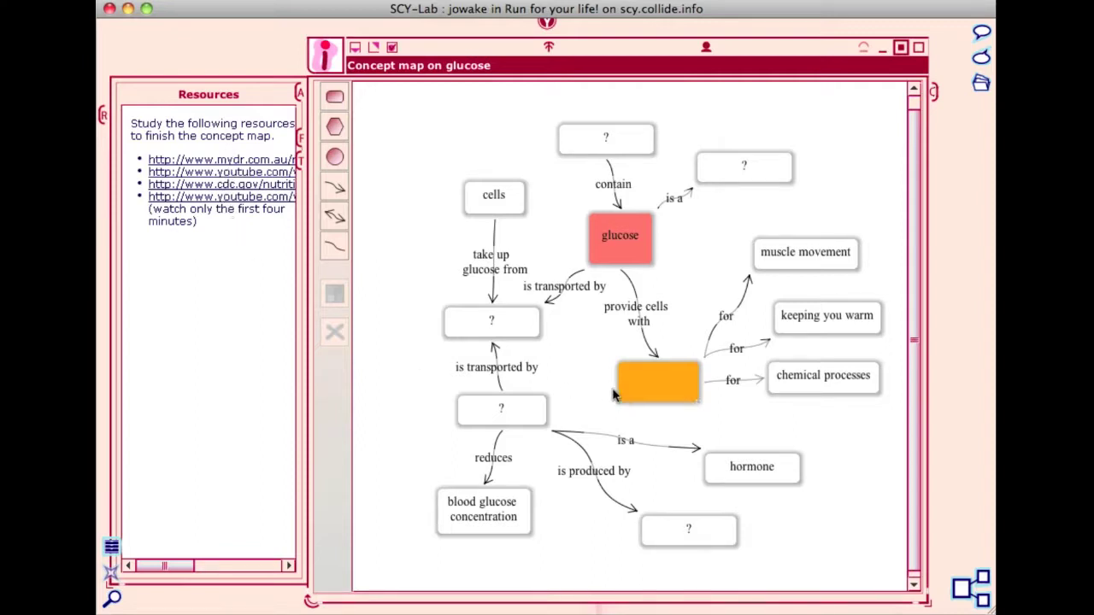
# Label the orange 'provide cells with' node 'Energy', save and finish the map, and minimize it
pyautogui.doubleClick(652, 387)
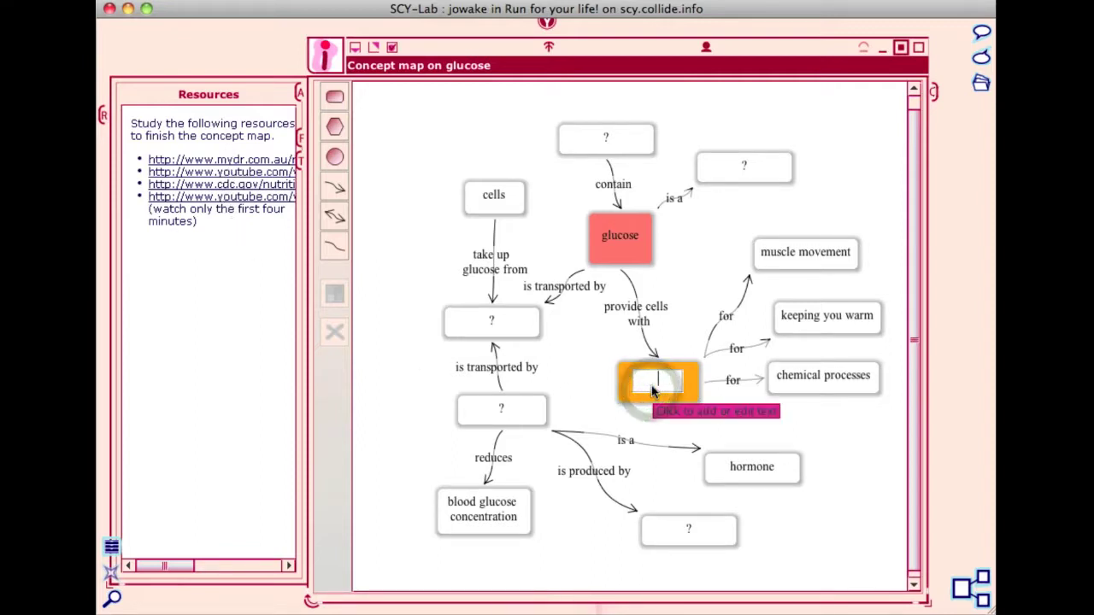
pyautogui.write('Energy')
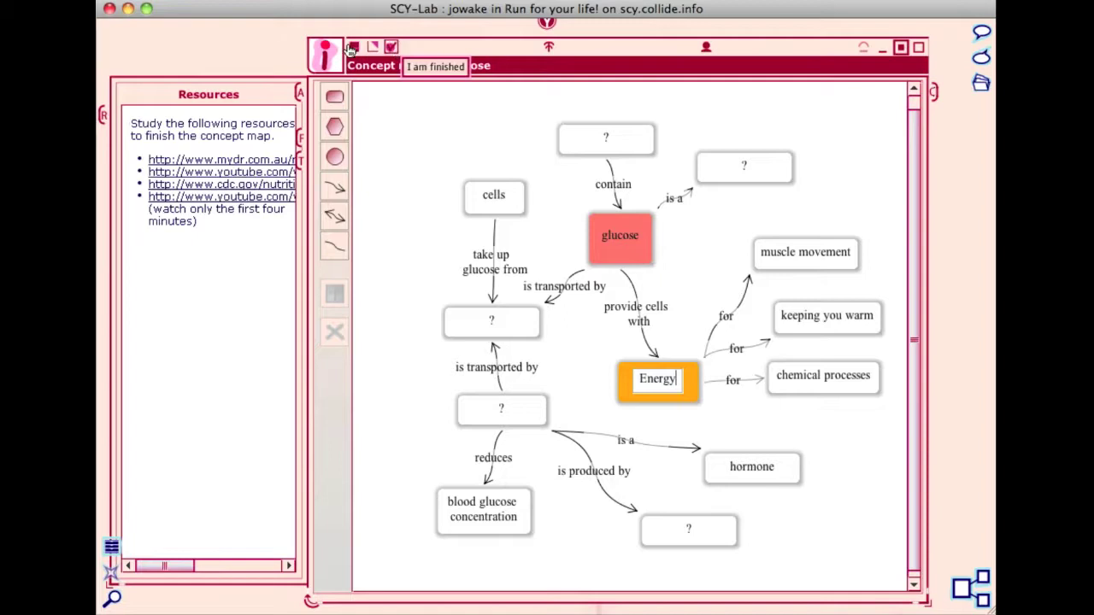
pyautogui.click(355, 48)
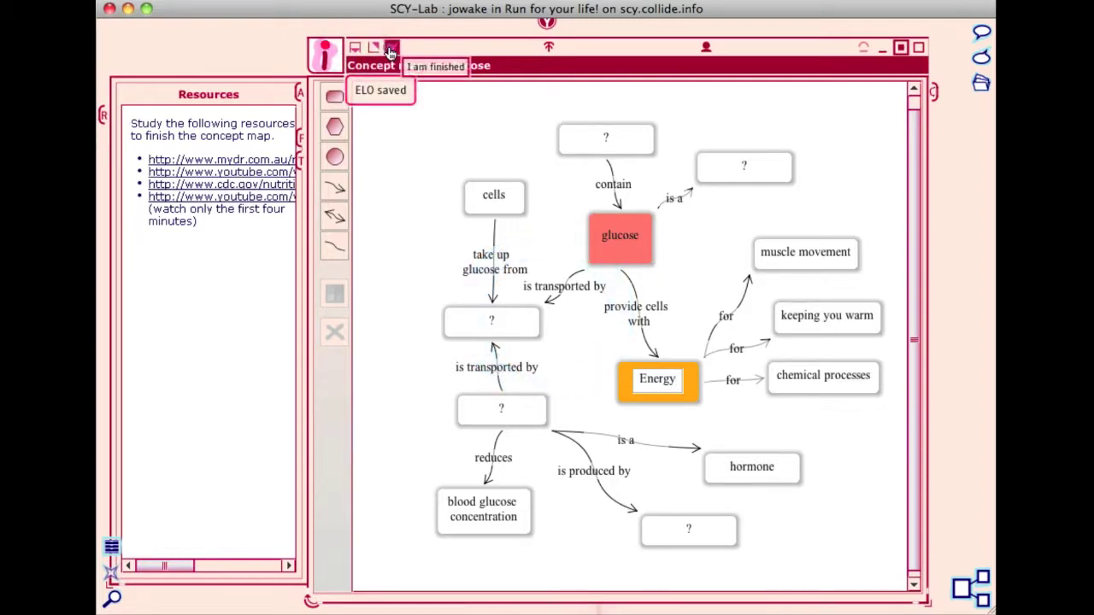
pyautogui.click(390, 48)
pyautogui.click(881, 55)
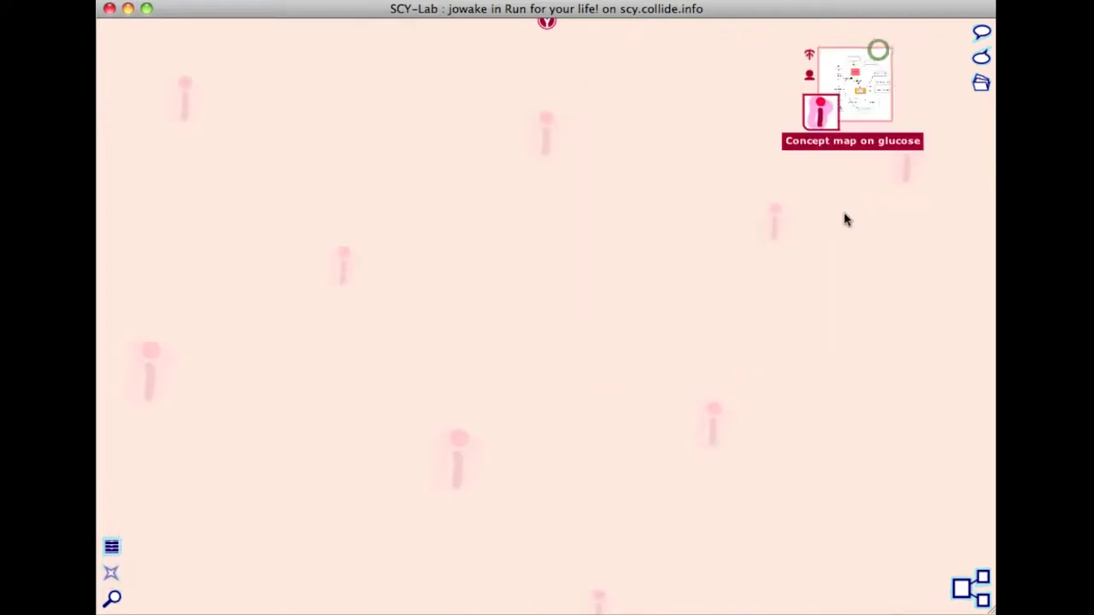
# Move to the Hypothesis activity and dismiss its assignment description
pyautogui.click(964, 593)
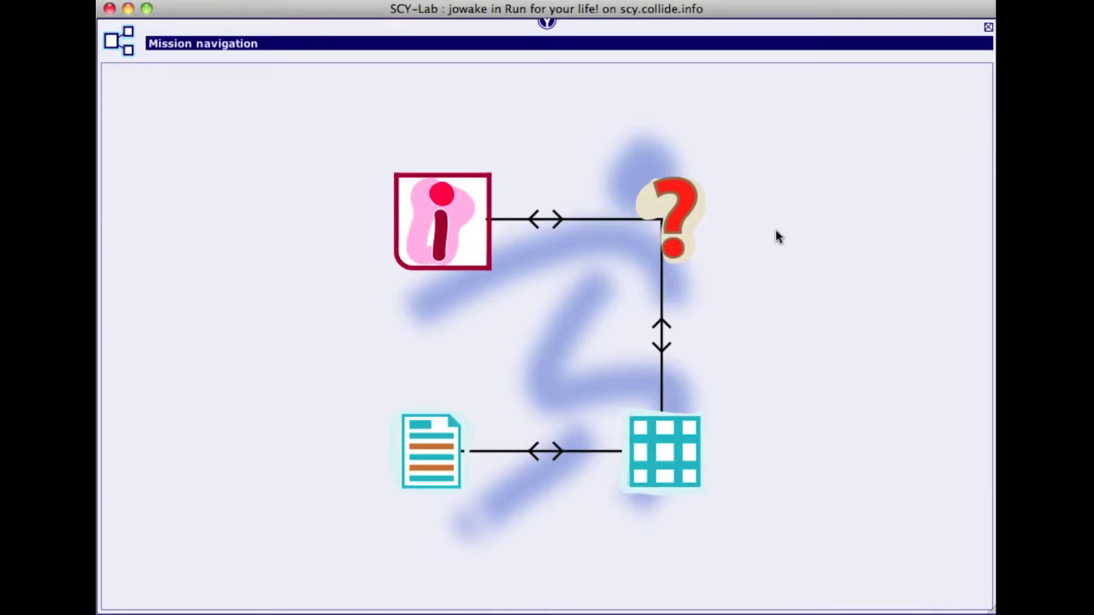
pyautogui.moveTo(680, 220)
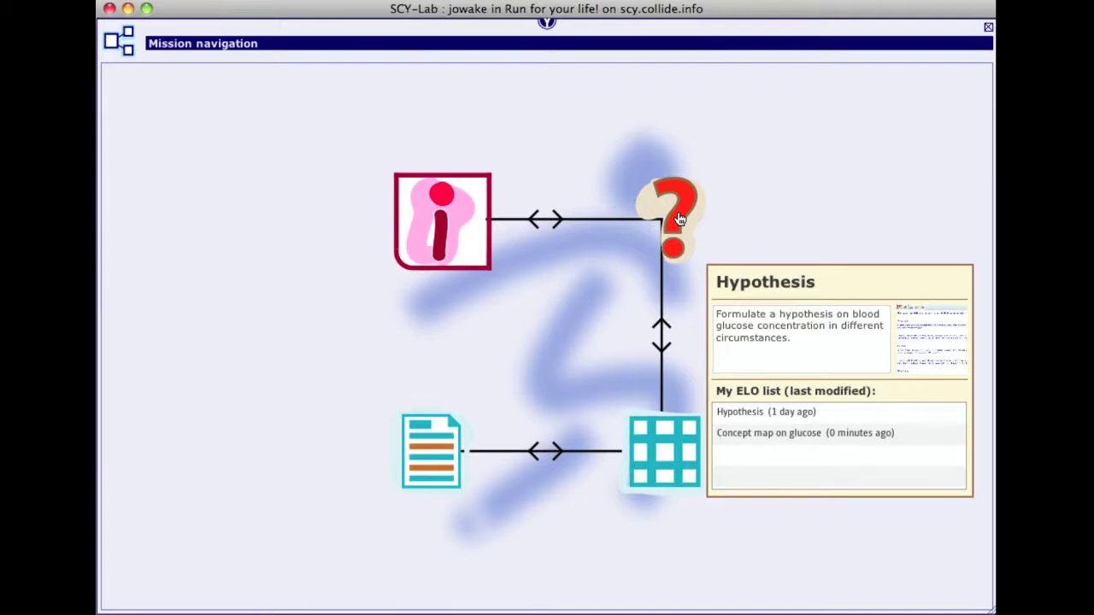
pyautogui.click(680, 219)
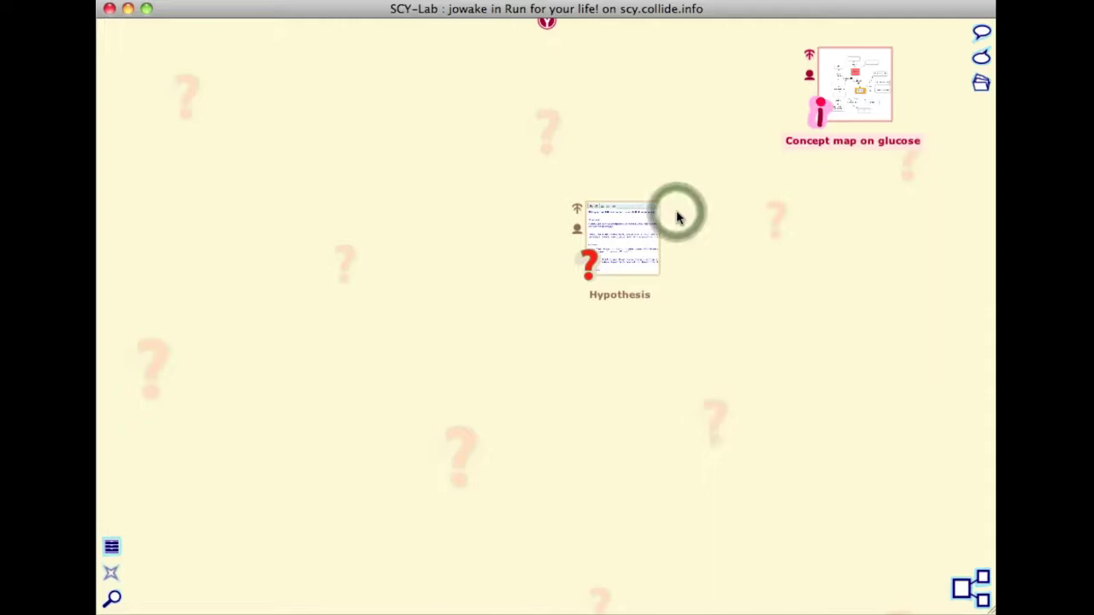
pyautogui.click(546, 24)
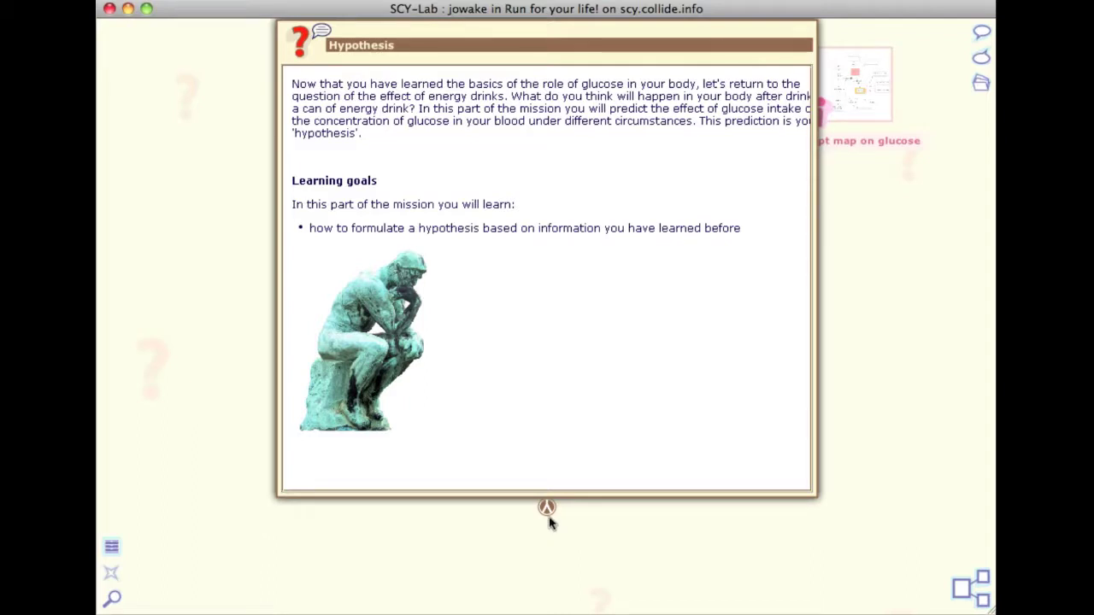
pyautogui.click(547, 509)
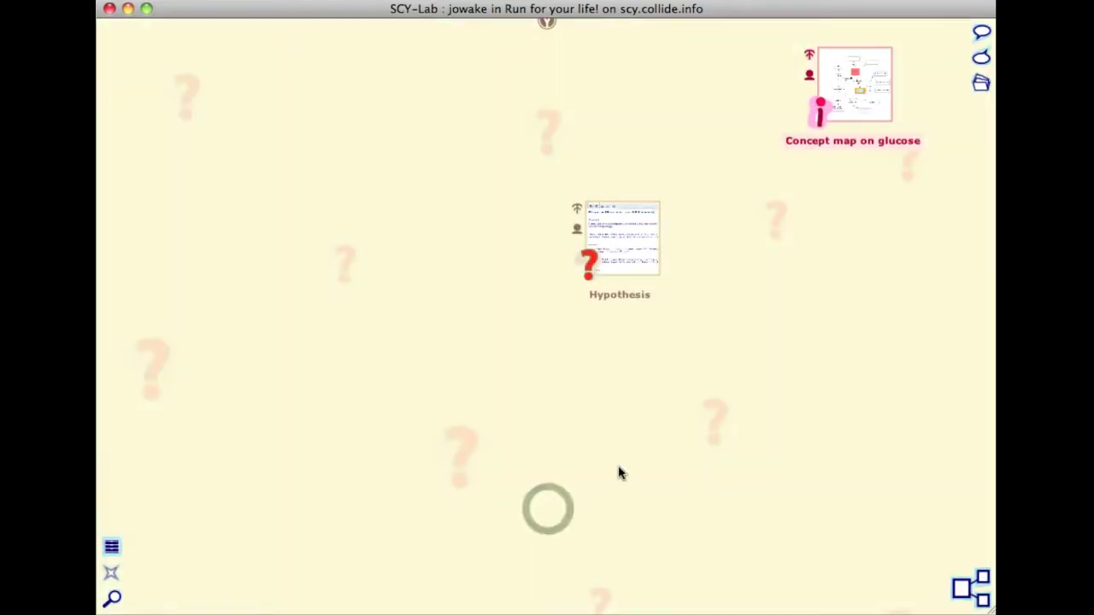
# Open the Hypothesis editor, move it up and enlarge it to show more situations
pyautogui.click(588, 266)
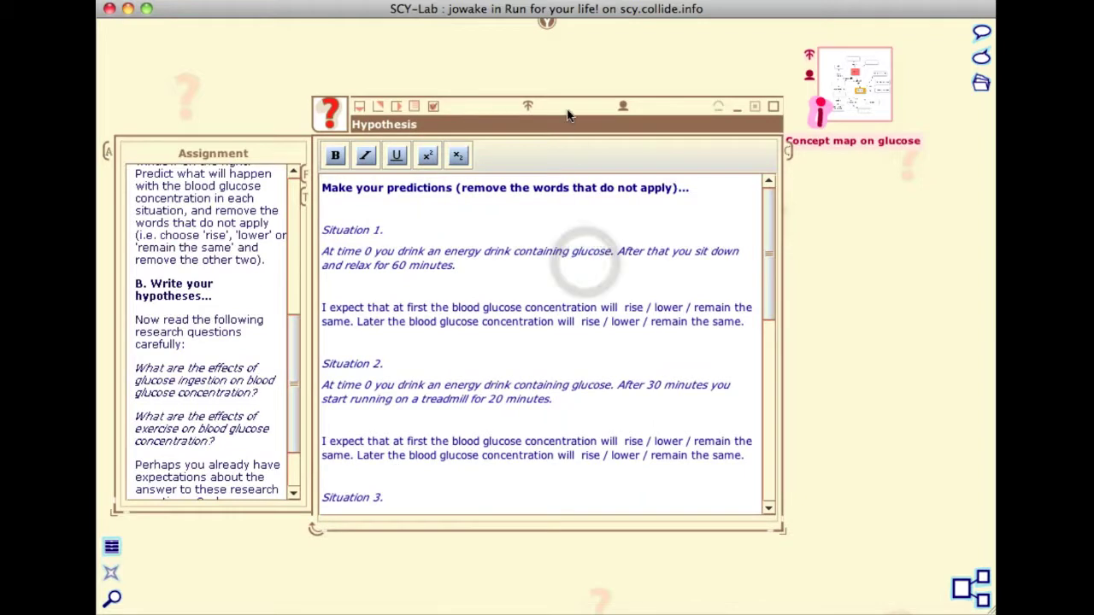
pyautogui.click(568, 110)
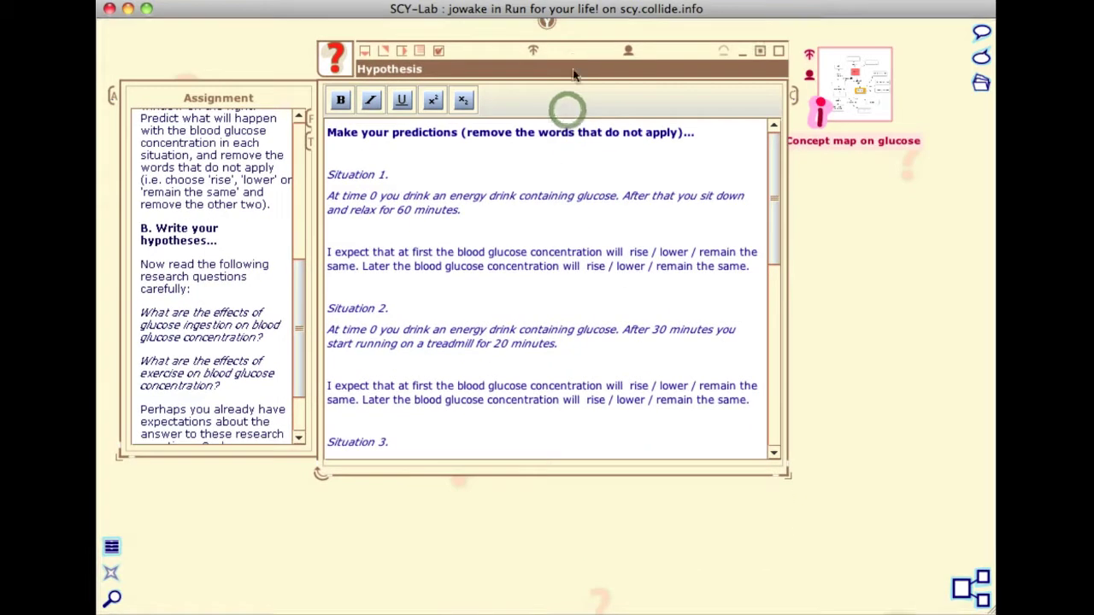
pyautogui.click(787, 472)
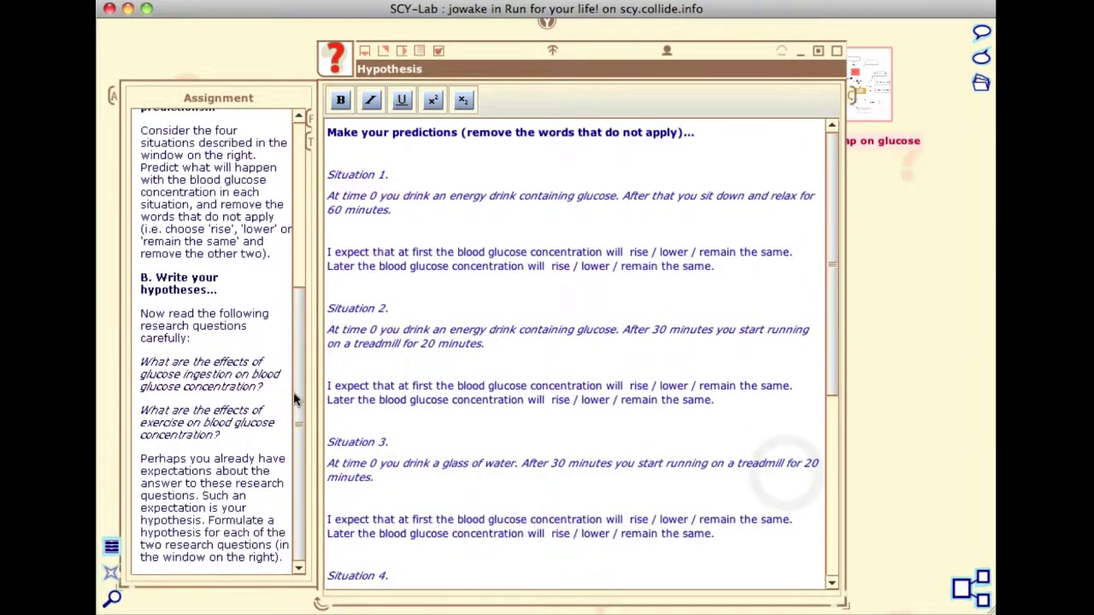
pyautogui.moveTo(294, 400); pyautogui.dragTo(296, 204)
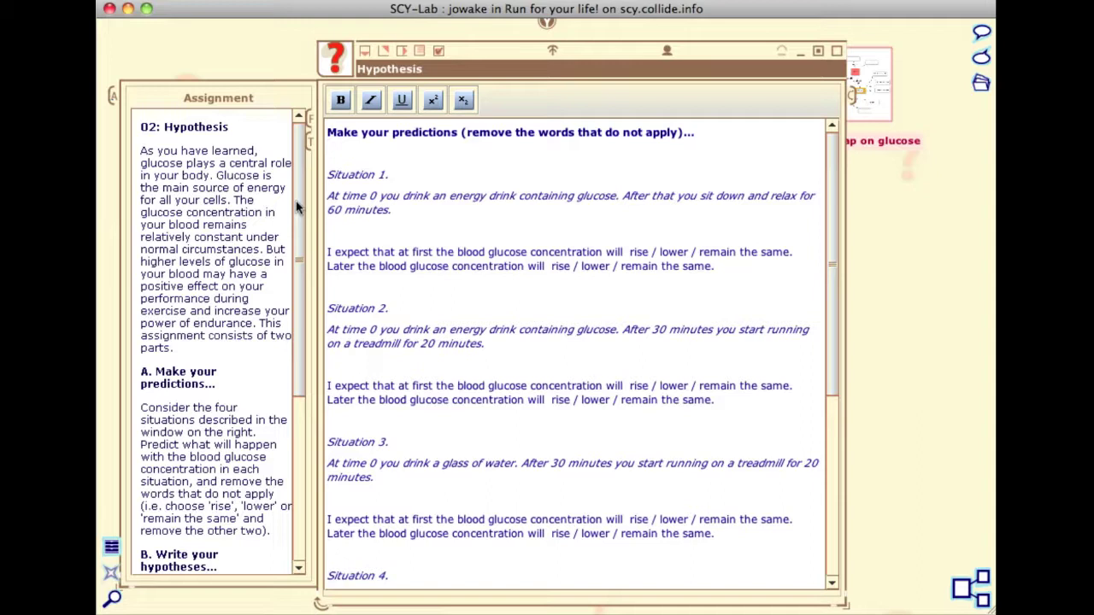
pyautogui.moveTo(297, 207); pyautogui.dragTo(299, 229)
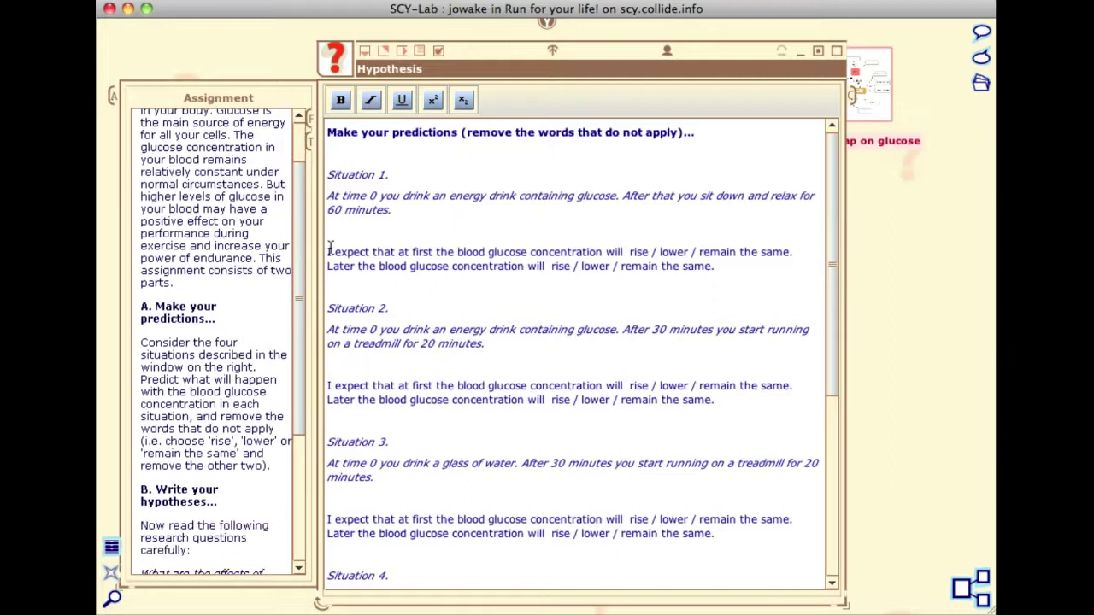
# Trim Situation 1 to 'remain the same' first, then 'rise', and save the hypothesis
pyautogui.click(500, 222)
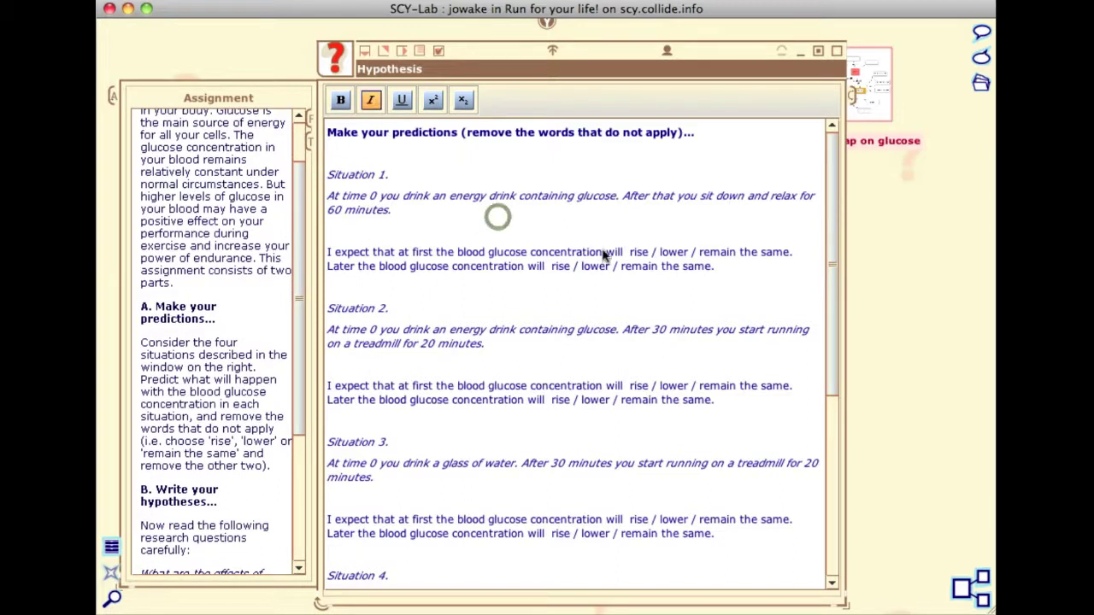
pyautogui.doubleClick(699, 254)
pyautogui.moveTo(692, 253); pyautogui.dragTo(630, 253)
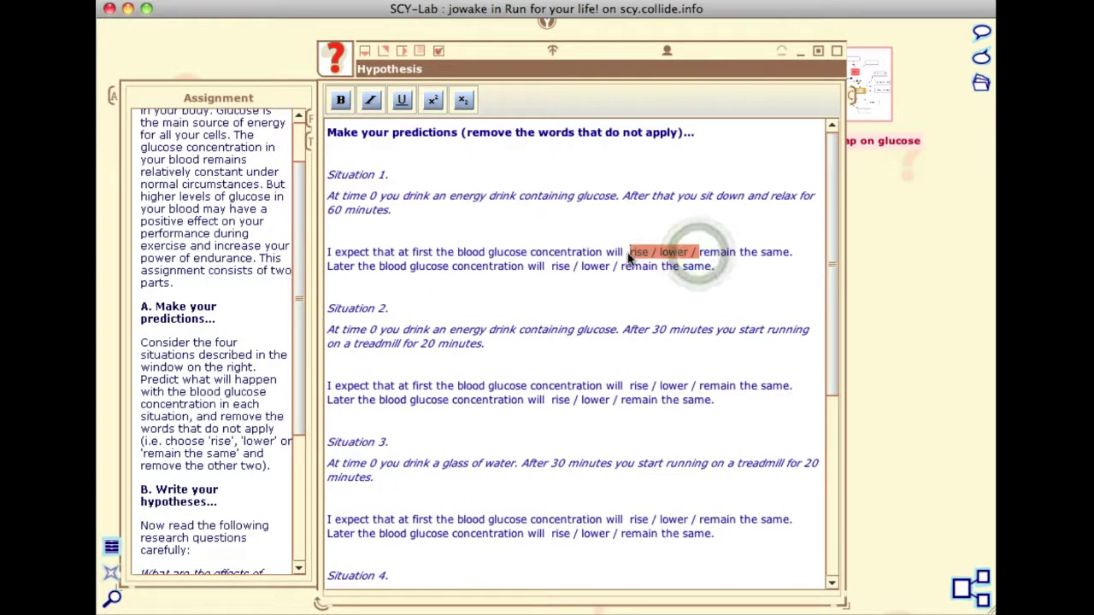
pyautogui.press('BackSpace')
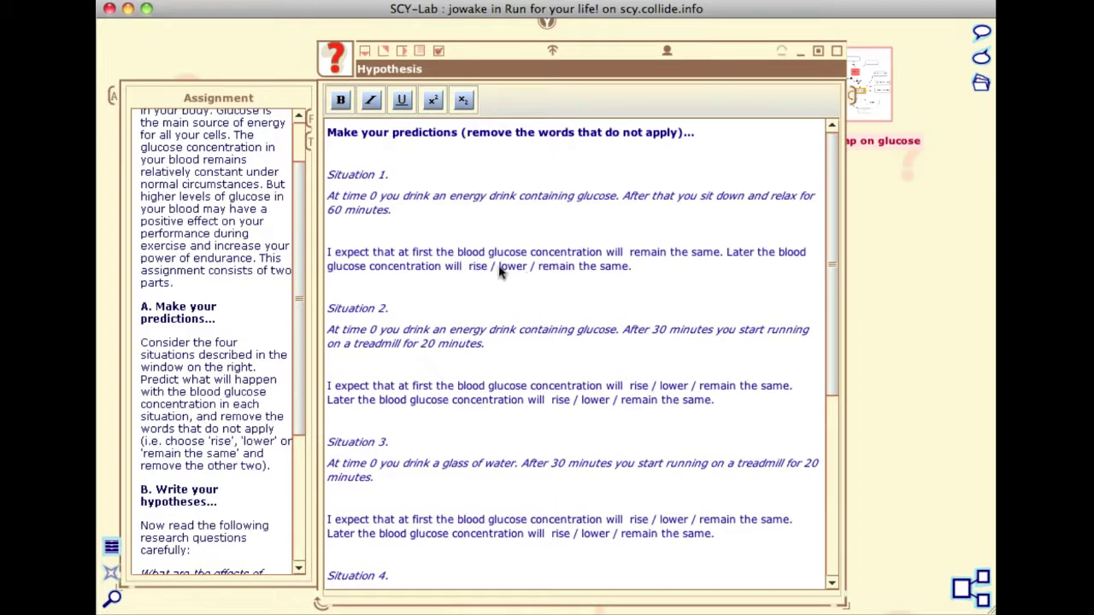
pyautogui.moveTo(491, 269); pyautogui.dragTo(622, 270)
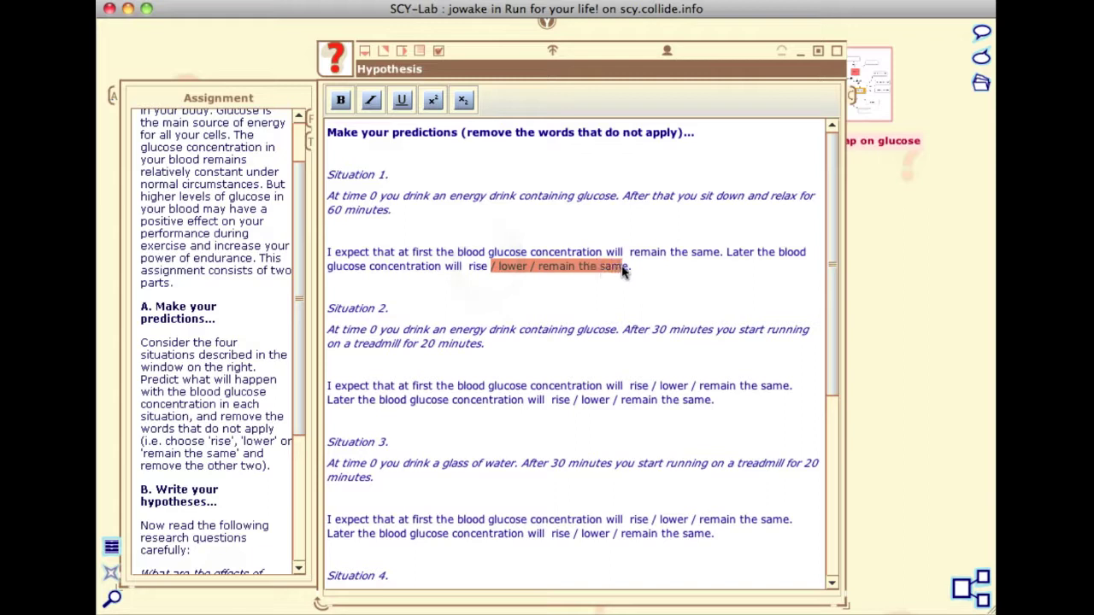
pyautogui.press('BackSpace')
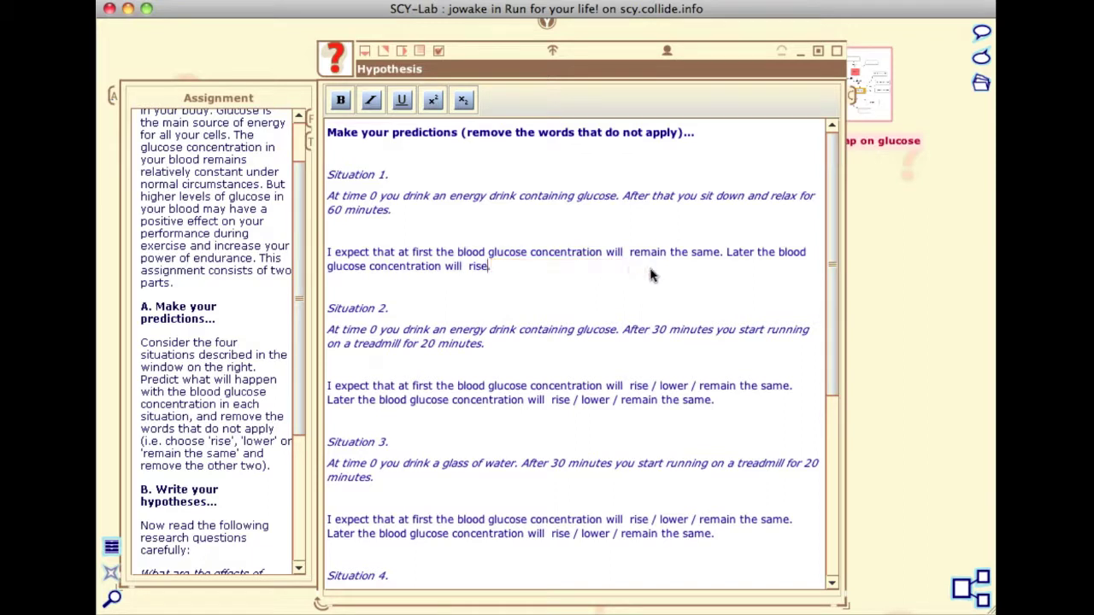
pyautogui.click(365, 53)
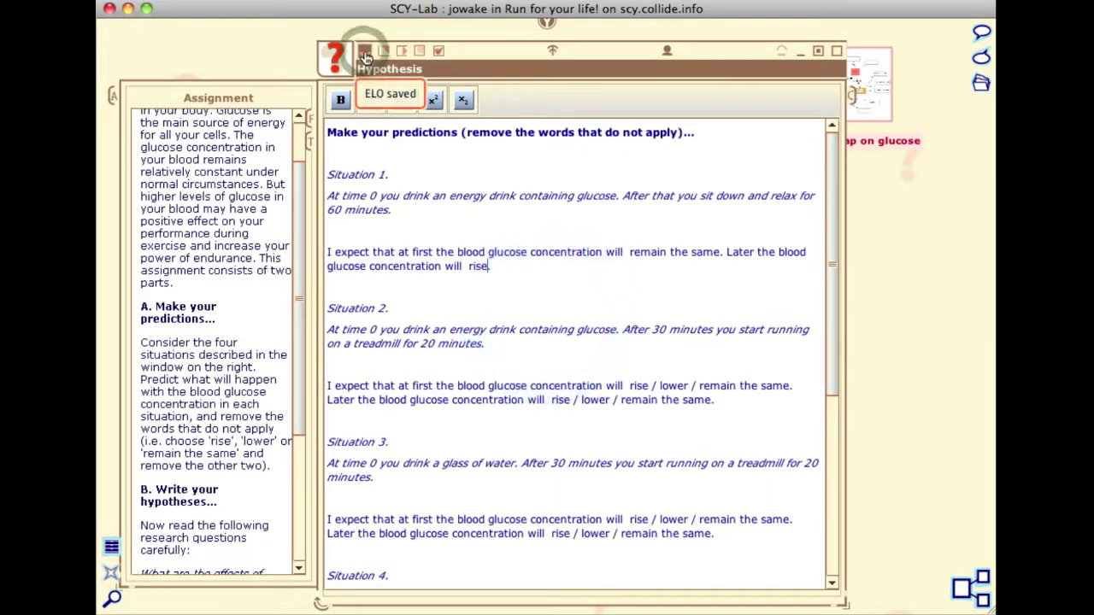
# Go to the simulation stage and move the Hypothesis and Conclusion of experiment cards to the upper right
pyautogui.click(800, 51)
pyautogui.click(970, 588)
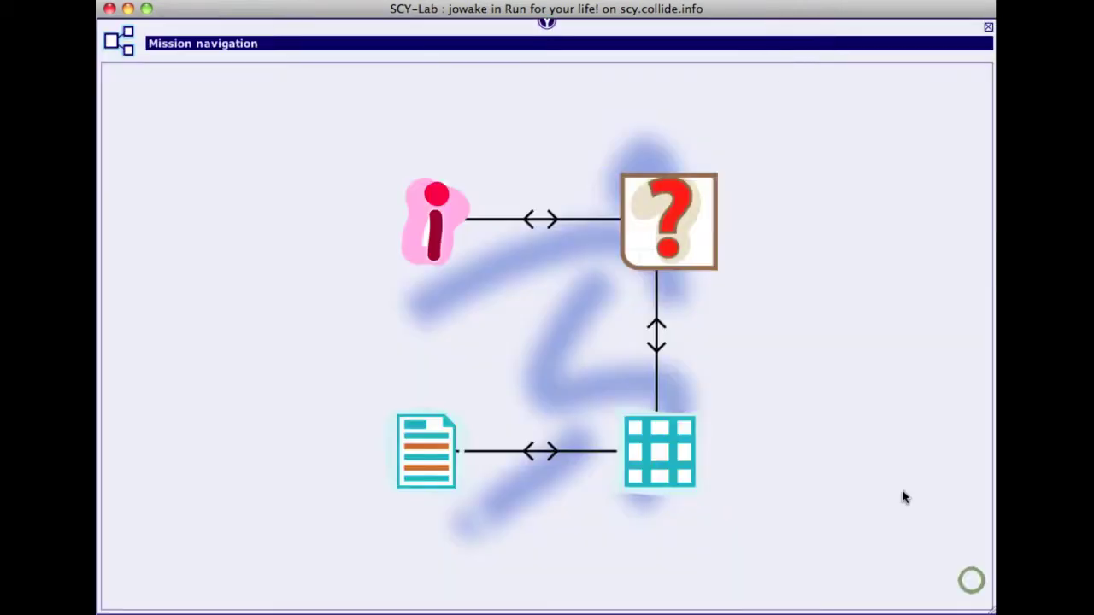
pyautogui.click(857, 429)
pyautogui.moveTo(658, 464)
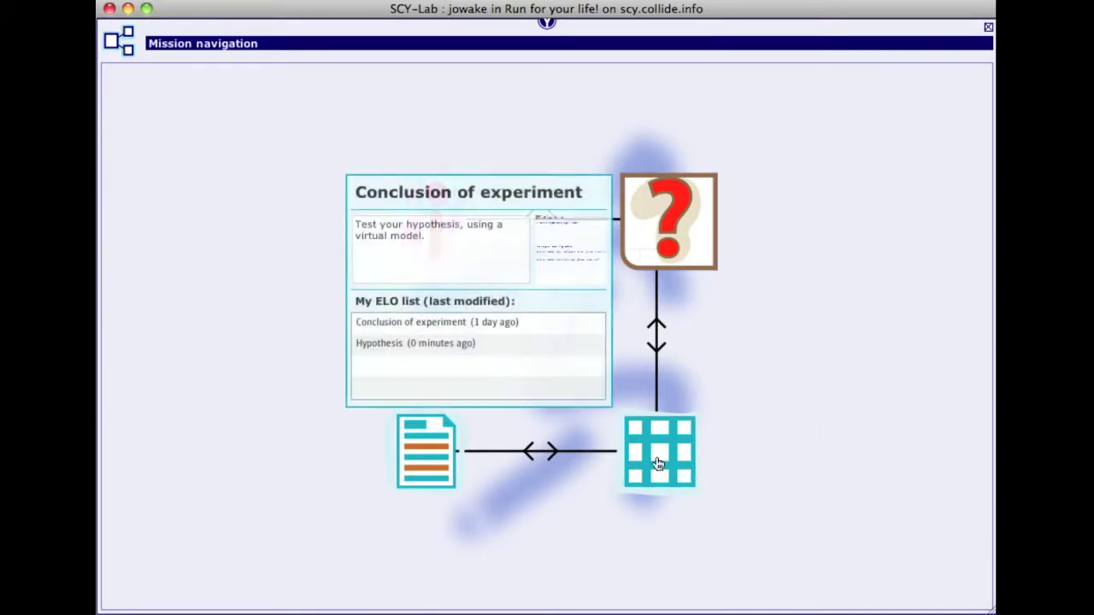
pyautogui.click(658, 463)
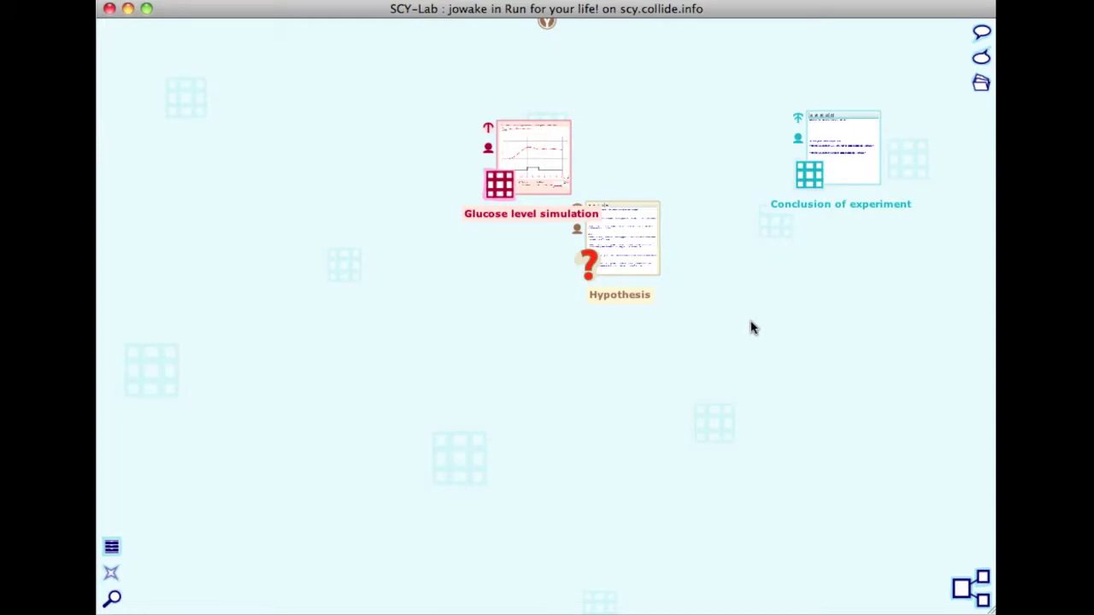
pyautogui.moveTo(617, 242); pyautogui.dragTo(737, 97)
pyautogui.moveTo(849, 163); pyautogui.dragTo(862, 107)
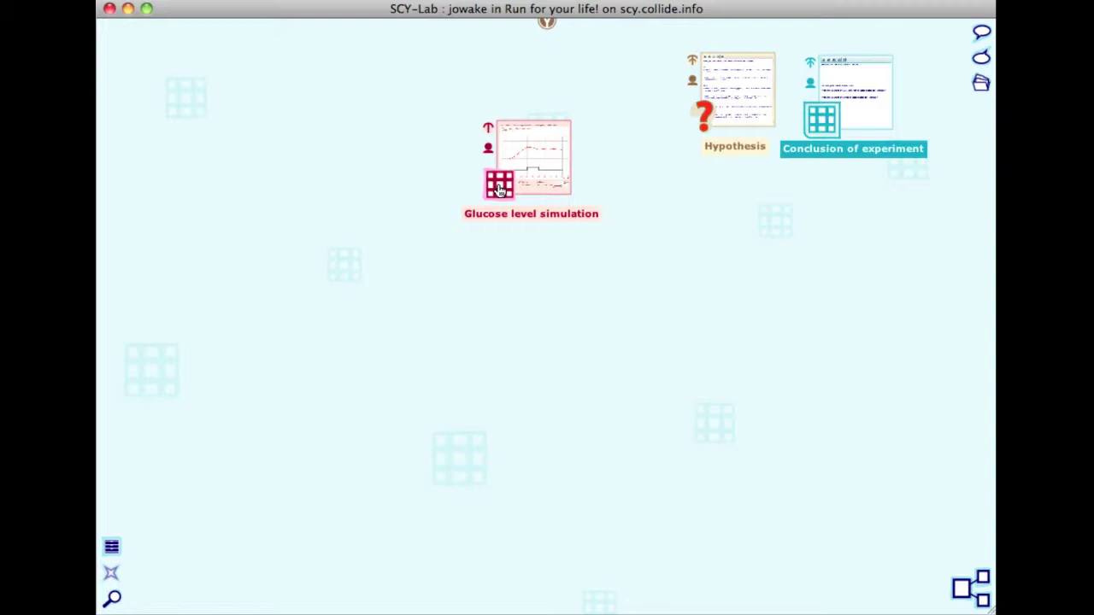
# Open the Glucose level simulation, enlarge it to show all settings, and move it higher
pyautogui.click(500, 190)
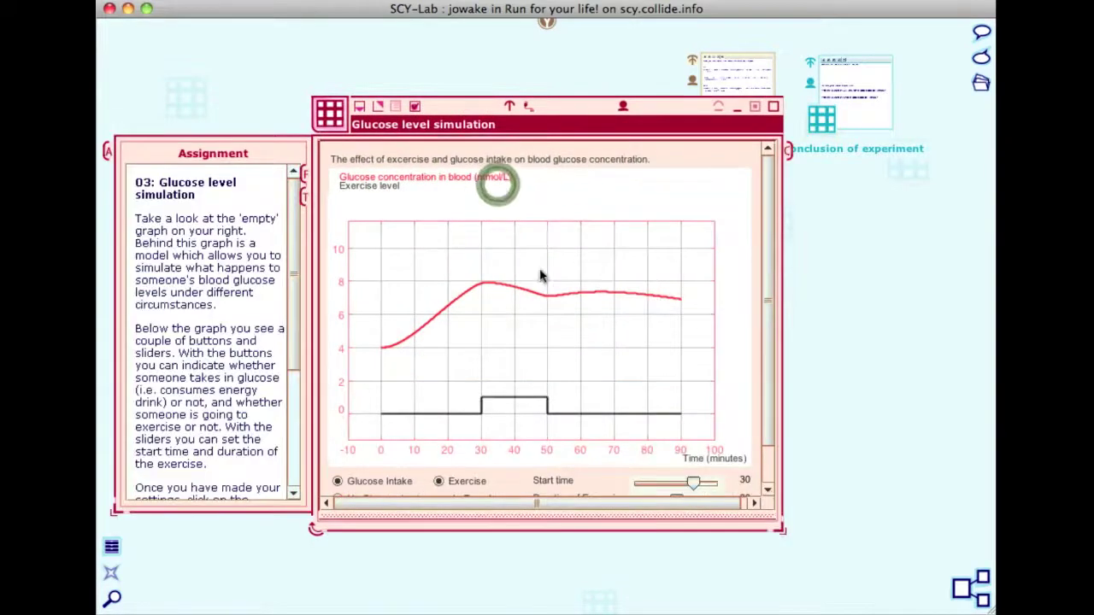
pyautogui.click(780, 528)
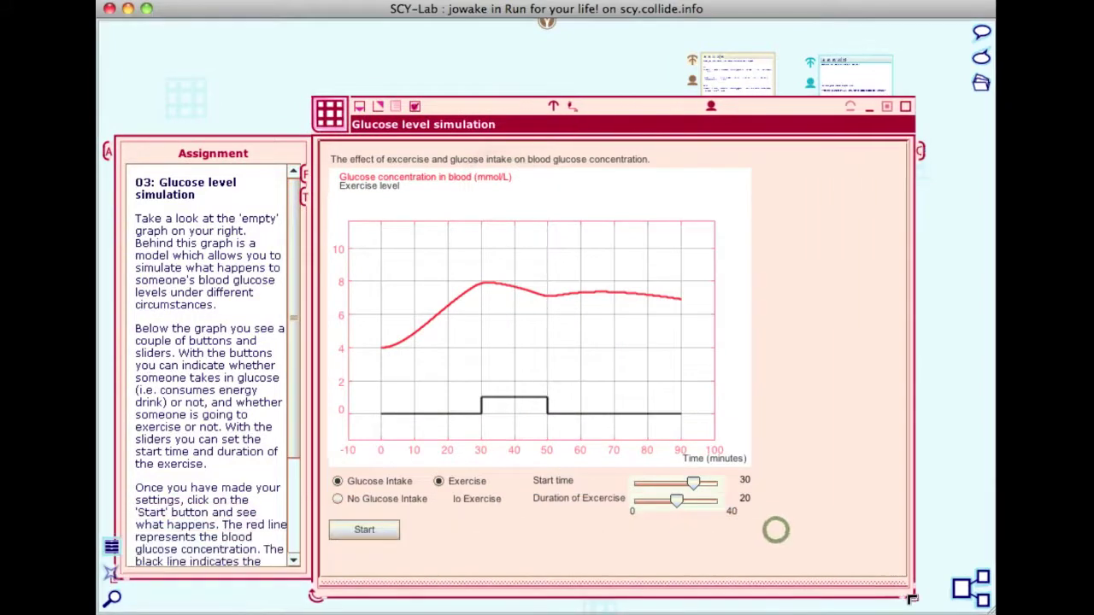
pyautogui.moveTo(599, 106); pyautogui.dragTo(609, 51)
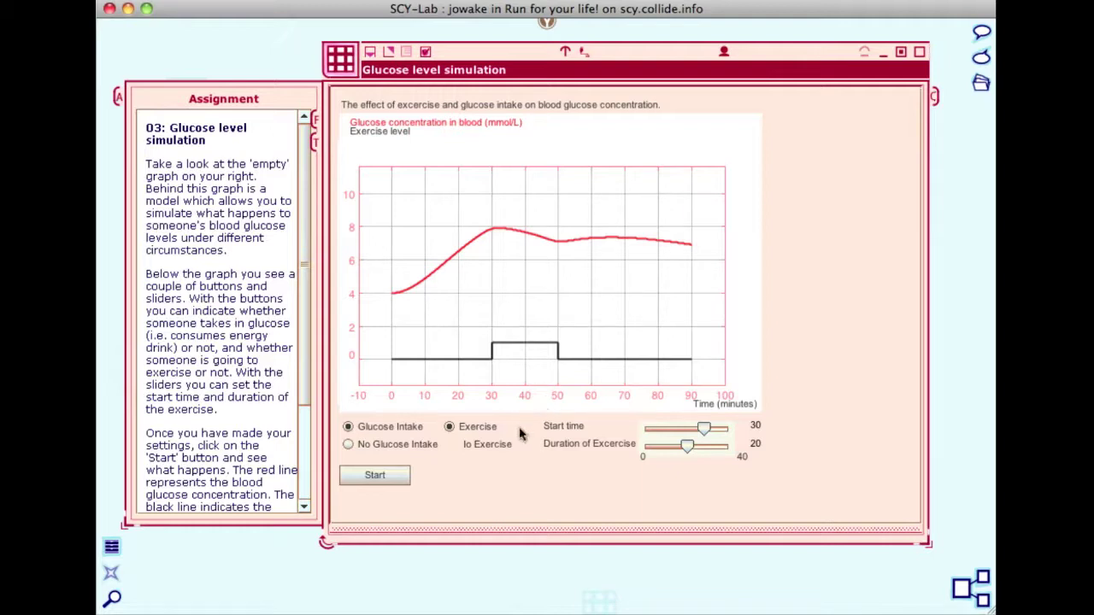
# Run the simulation without and with glucose intake, then with exercise starting at 35 and 30 minutes
pyautogui.click(349, 444)
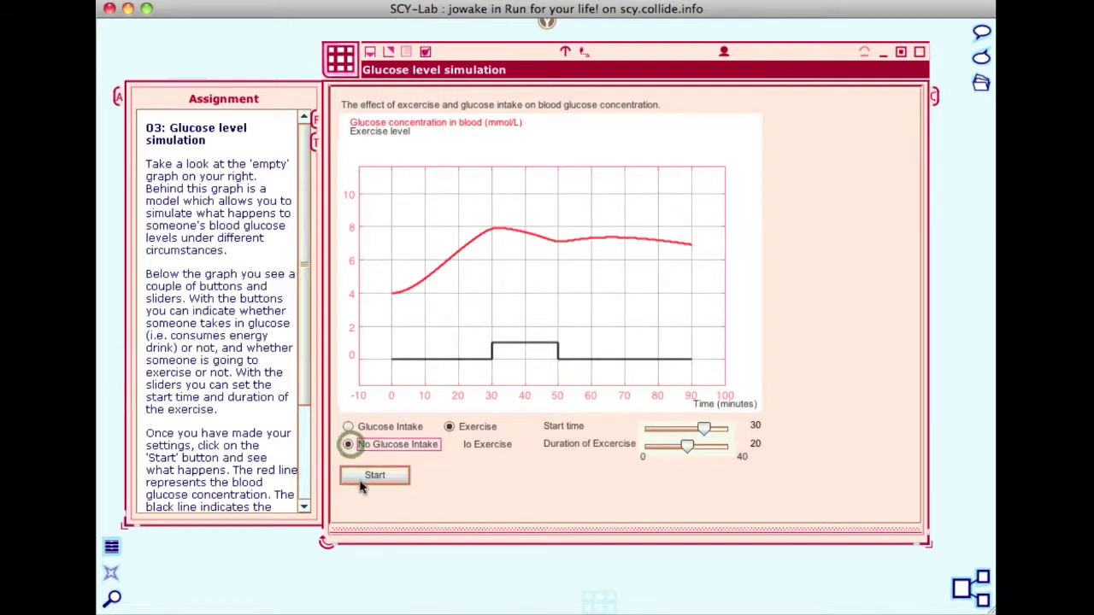
pyautogui.click(368, 479)
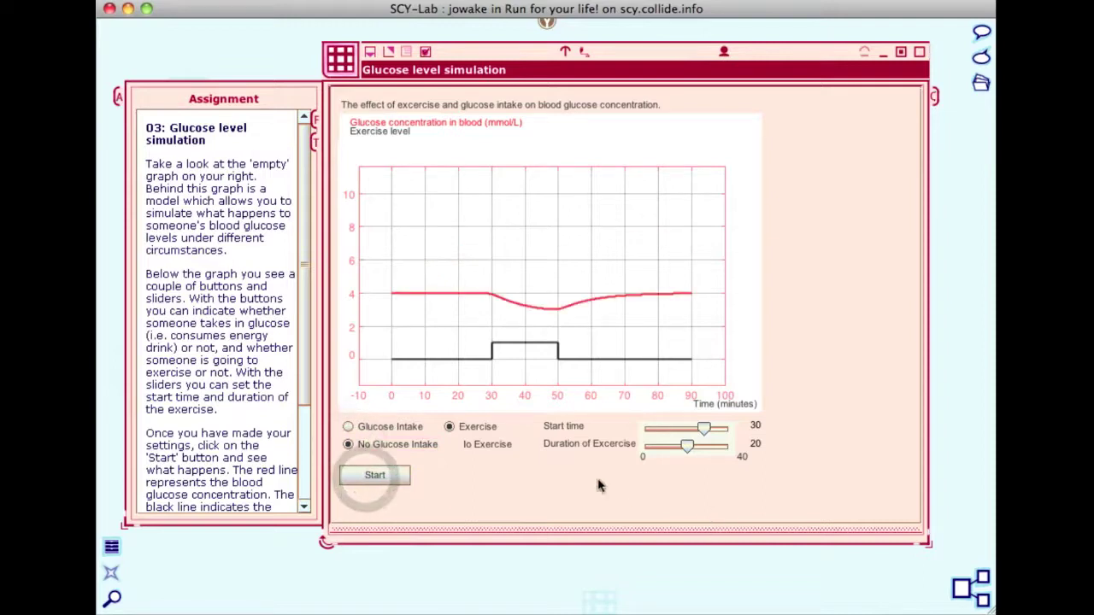
pyautogui.click(349, 427)
pyautogui.click(372, 474)
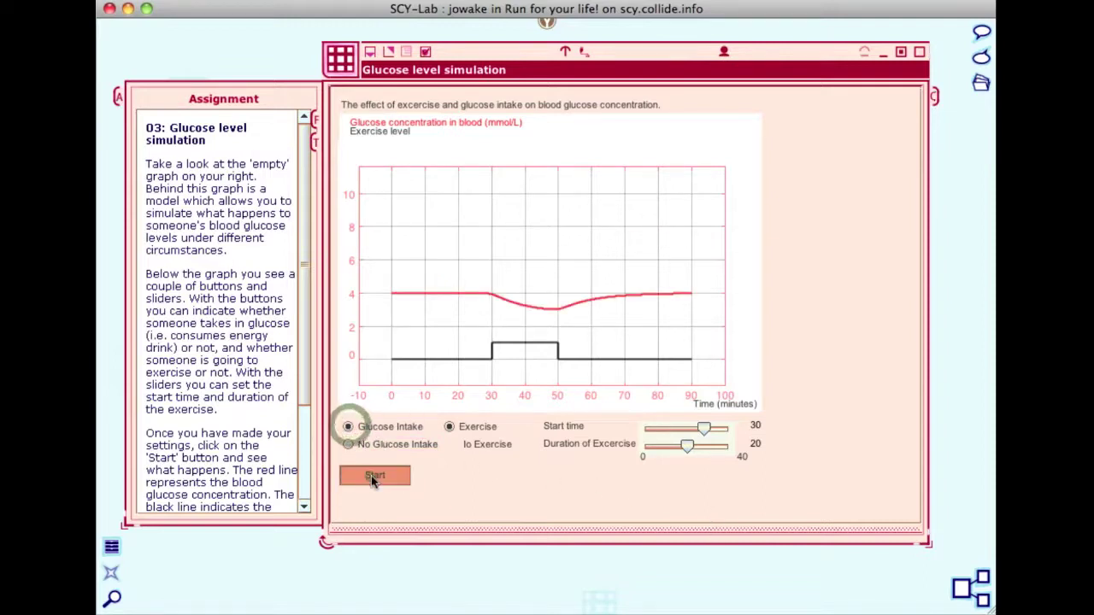
pyautogui.moveTo(703, 428); pyautogui.dragTo(716, 428)
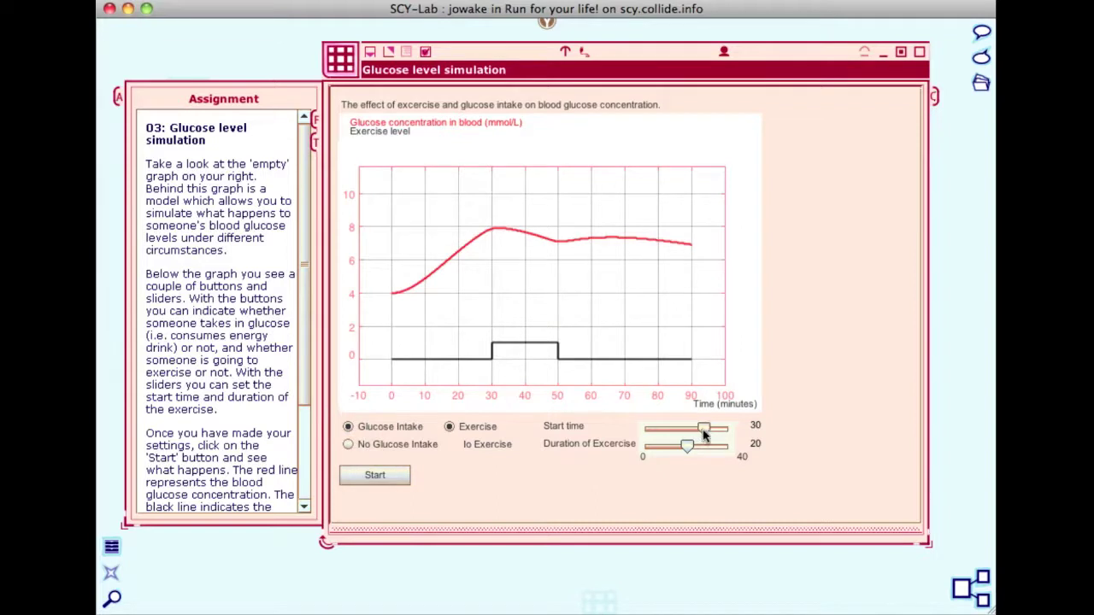
pyautogui.click(396, 476)
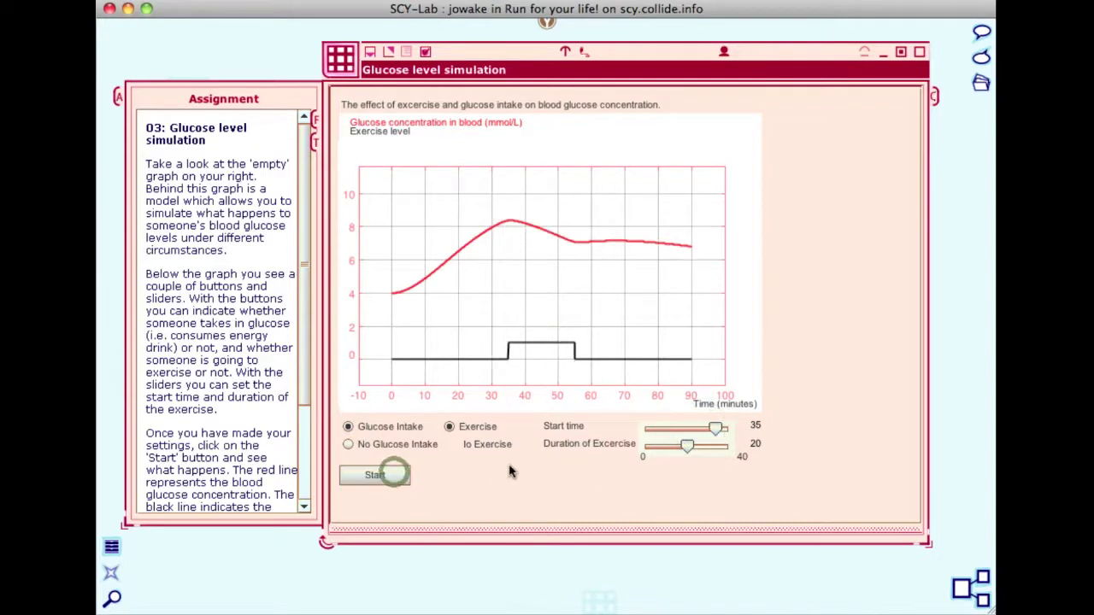
pyautogui.moveTo(716, 430)
pyautogui.mouseDown()
pyautogui.moveTo(701, 433)
pyautogui.moveTo(709, 427)
pyautogui.mouseUp()
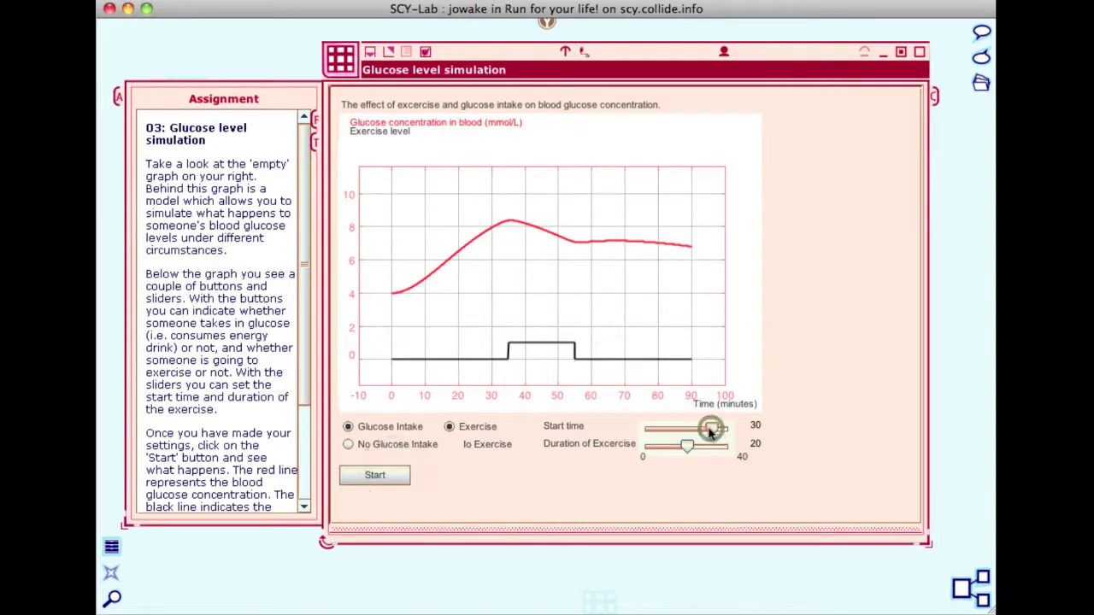
pyautogui.click(378, 479)
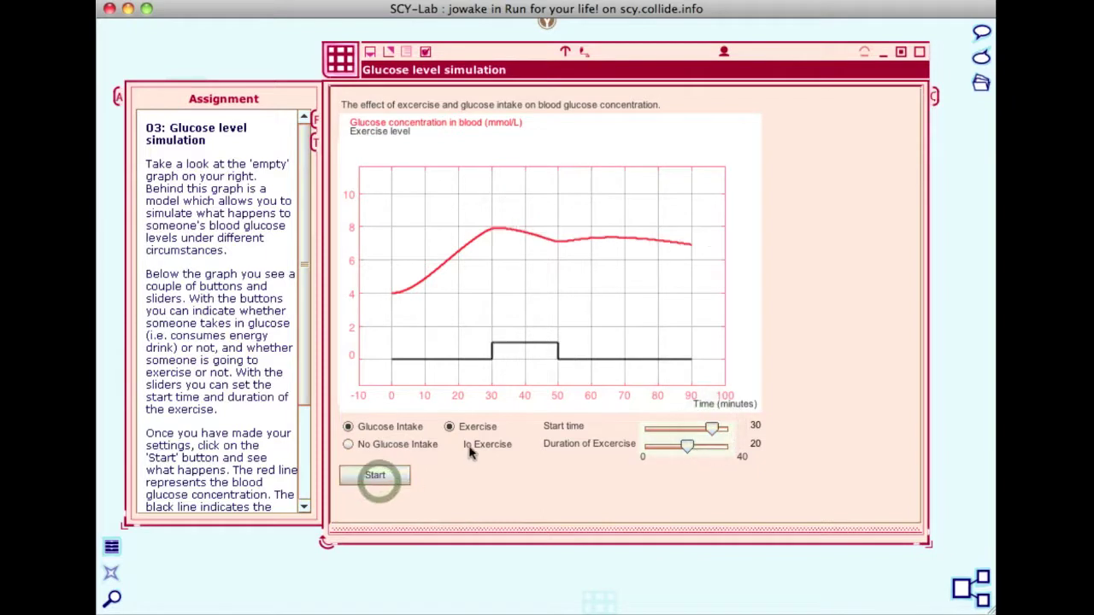
# Rerun with neither input, glucose only, then glucose plus exercise, and minimize the simulation
pyautogui.click(397, 444)
pyautogui.click(454, 445)
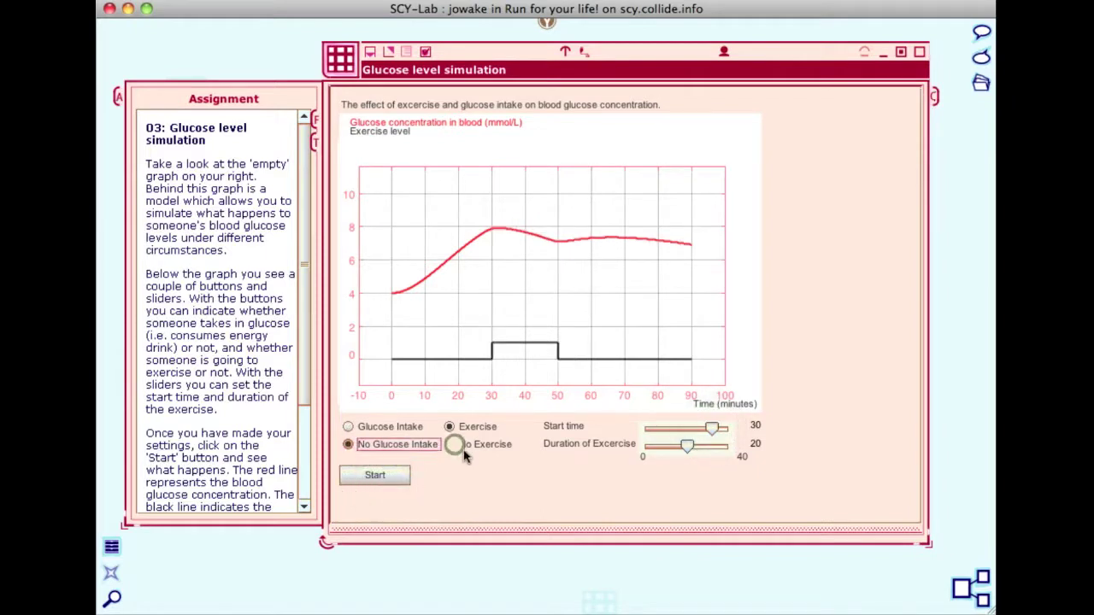
pyautogui.click(385, 474)
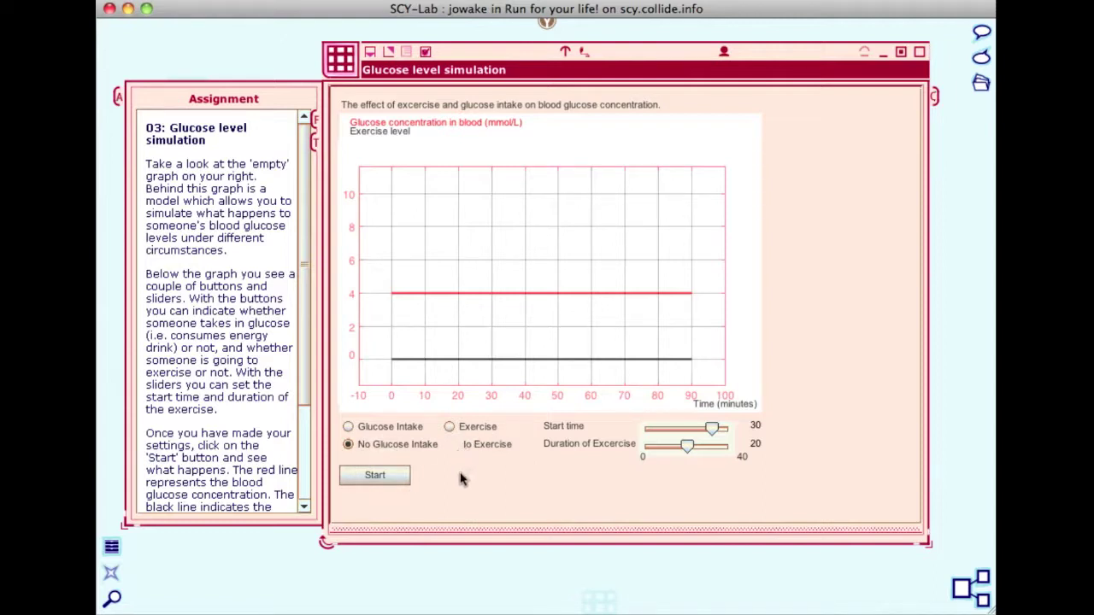
pyautogui.click(384, 428)
pyautogui.click(374, 475)
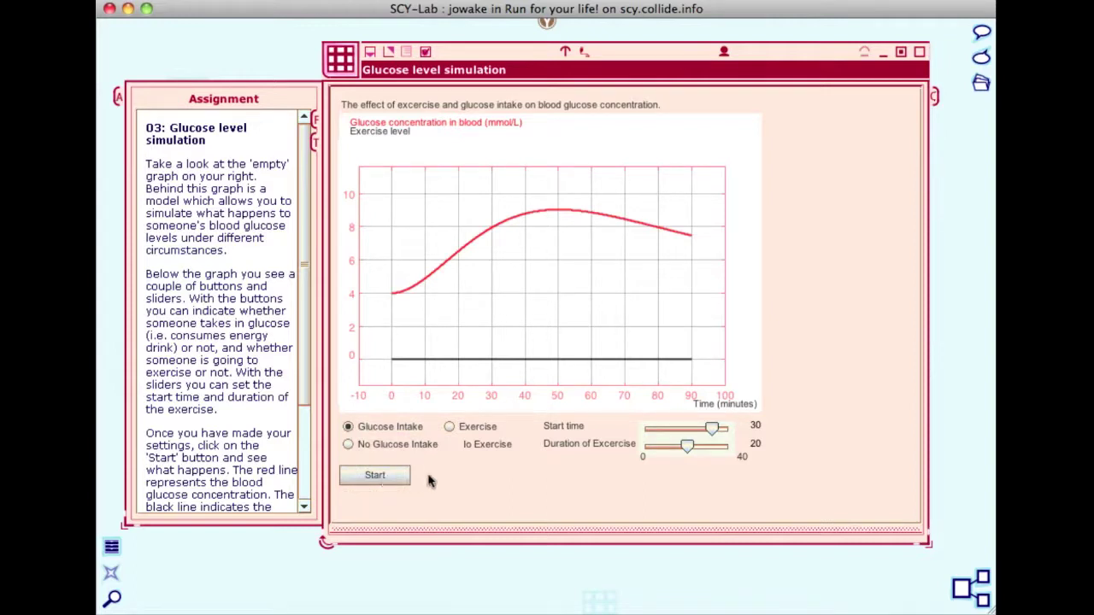
pyautogui.click(450, 427)
pyautogui.click(374, 476)
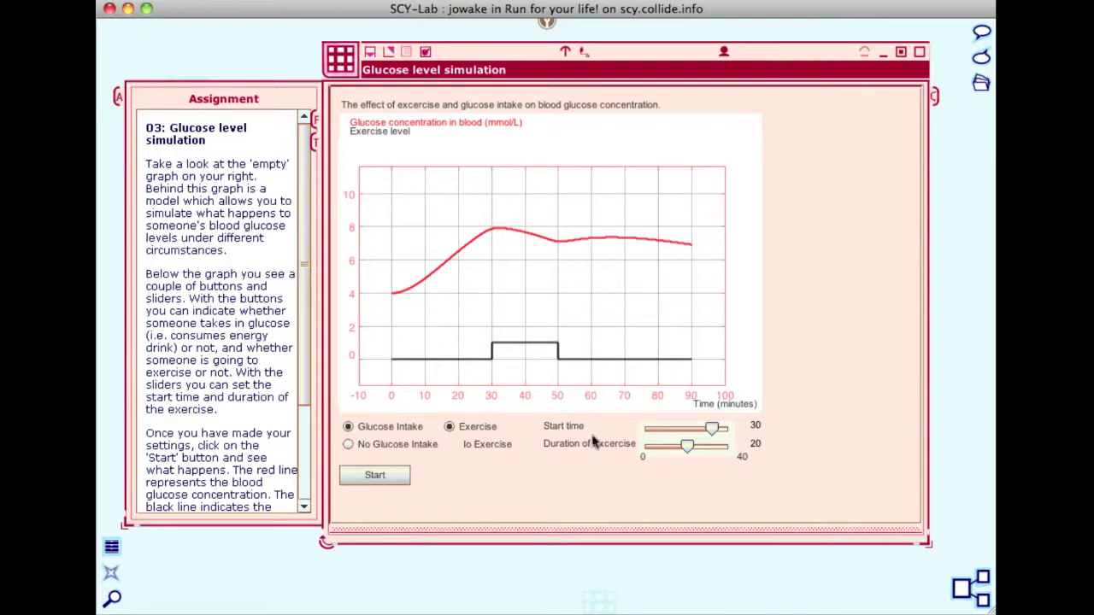
pyautogui.click(883, 60)
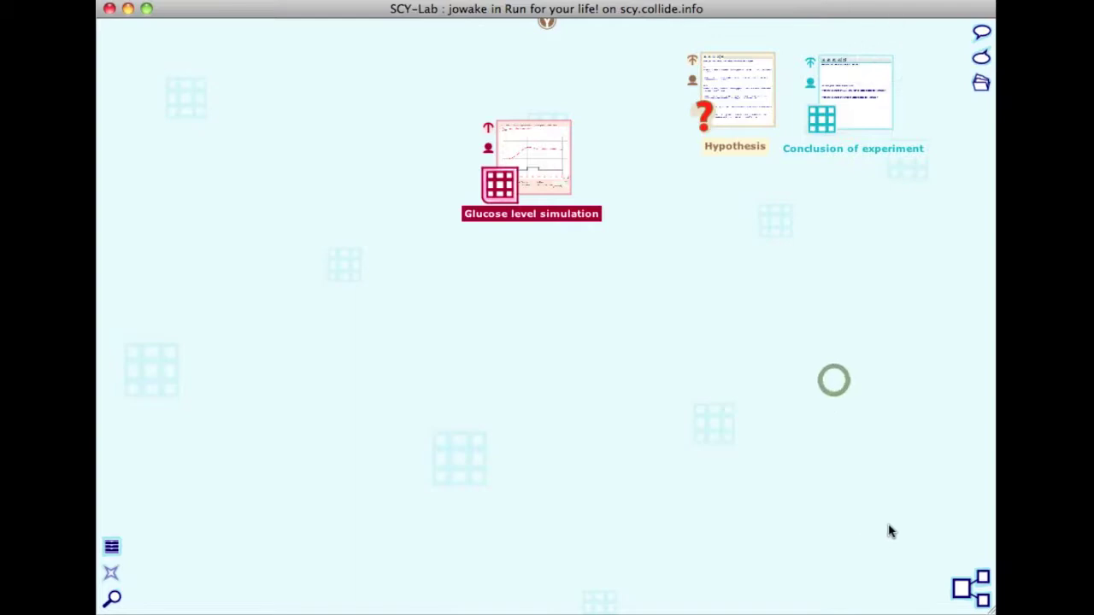
# Go to the Report stage from the mission navigation map
pyautogui.click(964, 594)
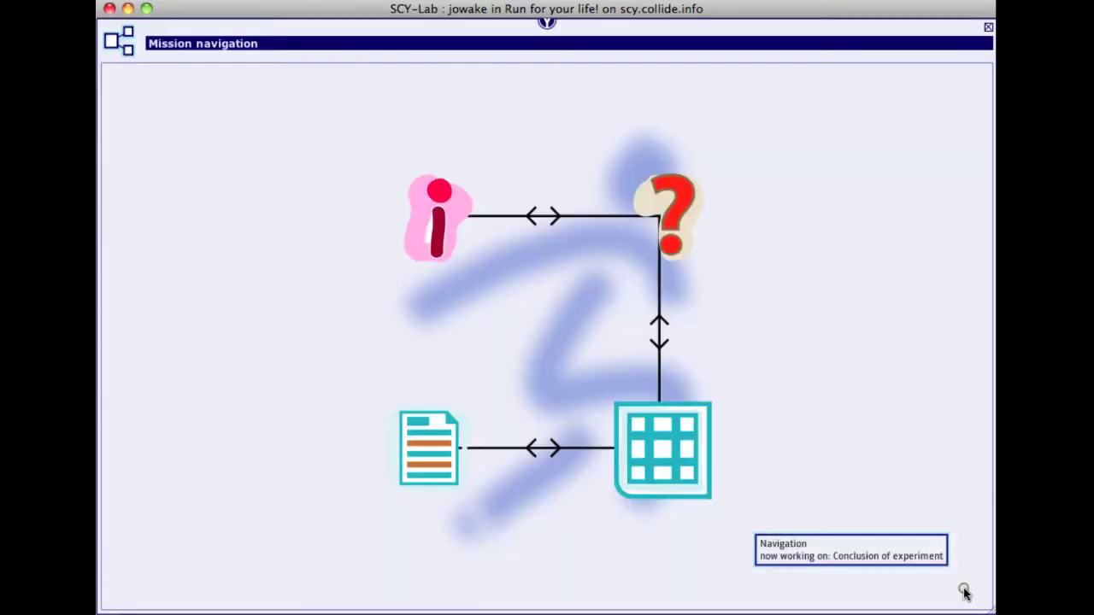
pyautogui.click(428, 452)
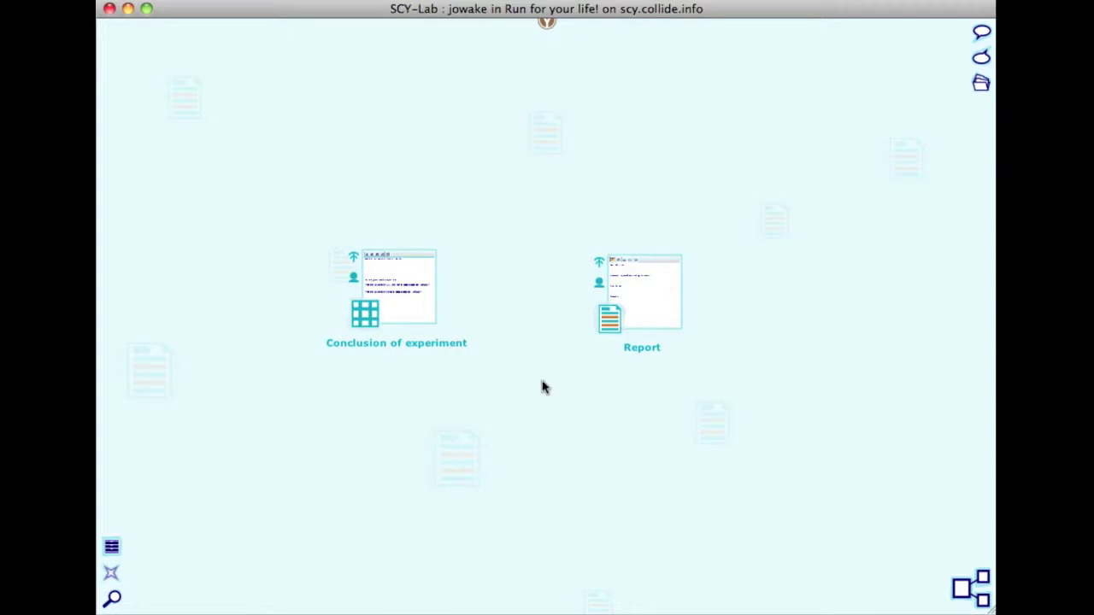
# Add '.........' placeholders to the Conclusion of experiment under the summary prompt, save, and minimize it
pyautogui.doubleClick(365, 318)
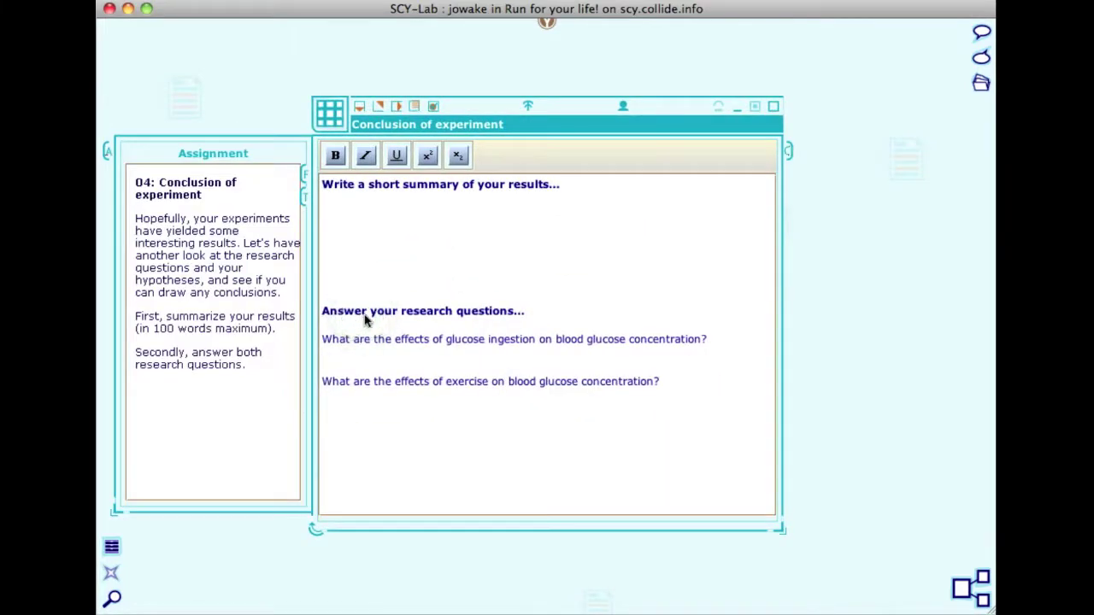
pyautogui.click(386, 245)
pyautogui.click(372, 212)
pyautogui.write('...')
pyautogui.write('...')
pyautogui.write('...')
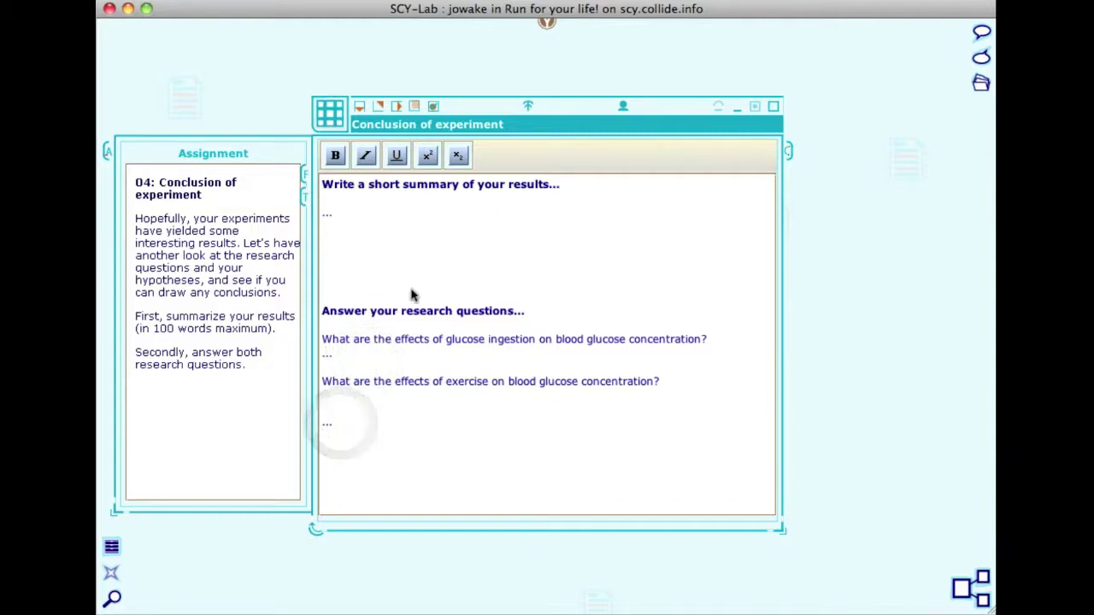
pyautogui.click(358, 106)
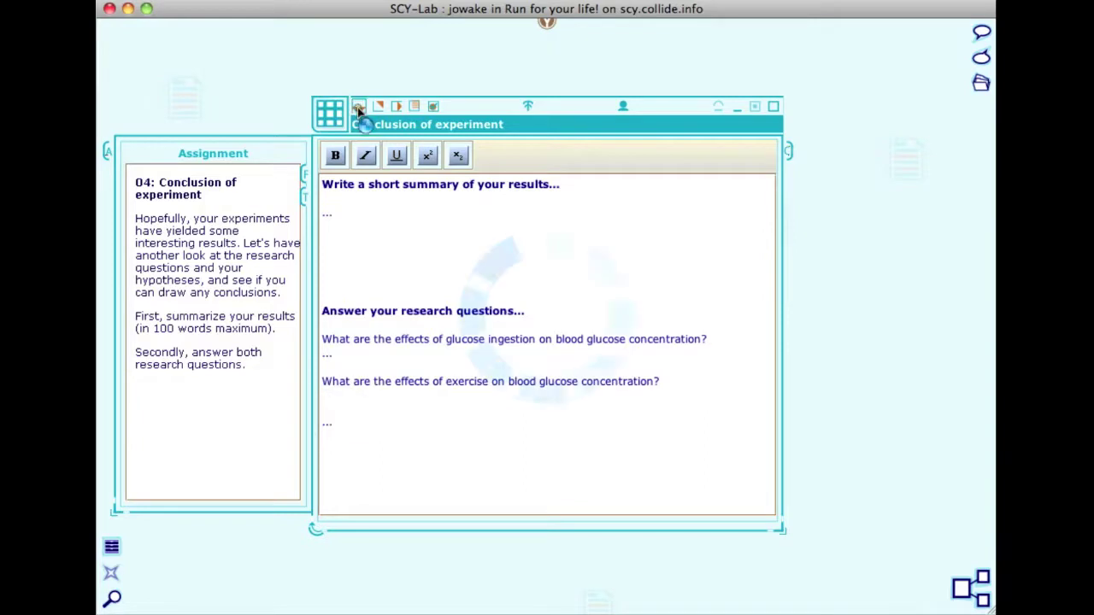
pyautogui.click(736, 106)
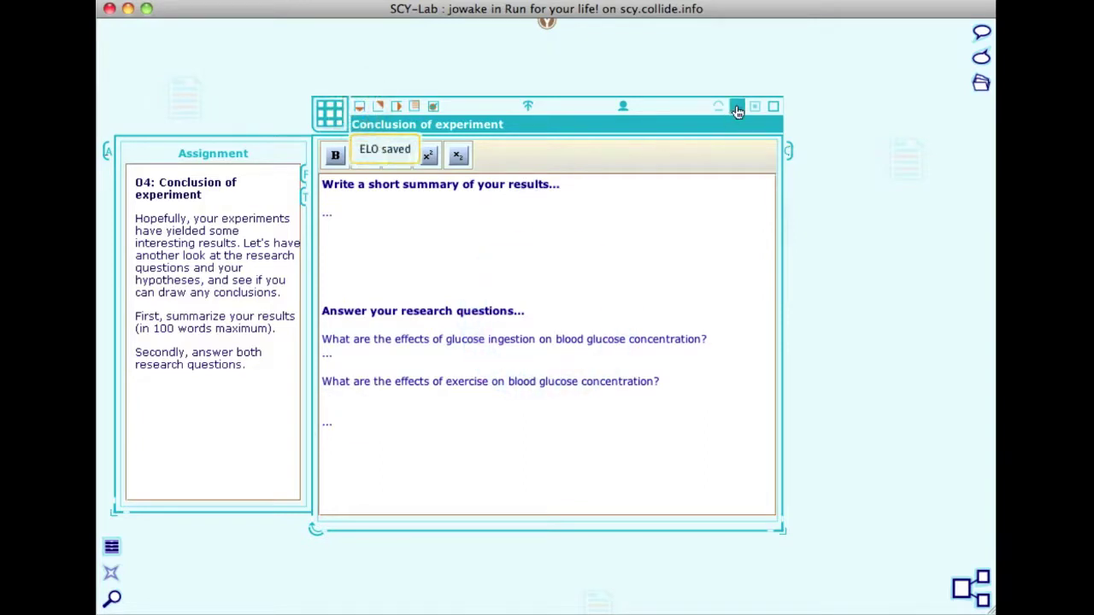
# Open the Report in an enlarged window with its Assignment instructions showing
pyautogui.doubleClick(610, 318)
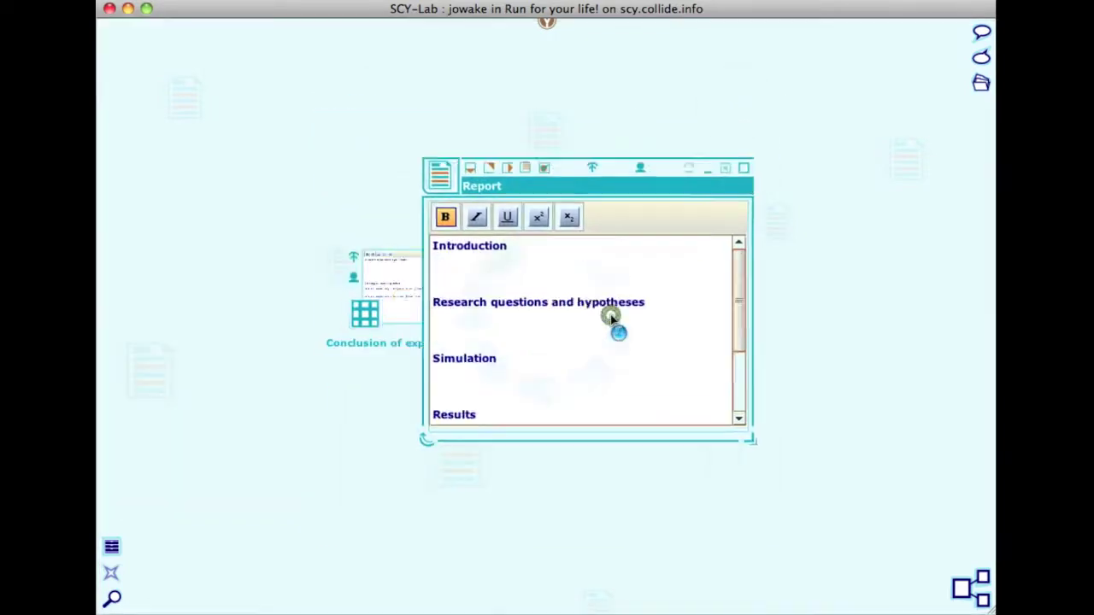
pyautogui.moveTo(778, 530); pyautogui.dragTo(848, 551)
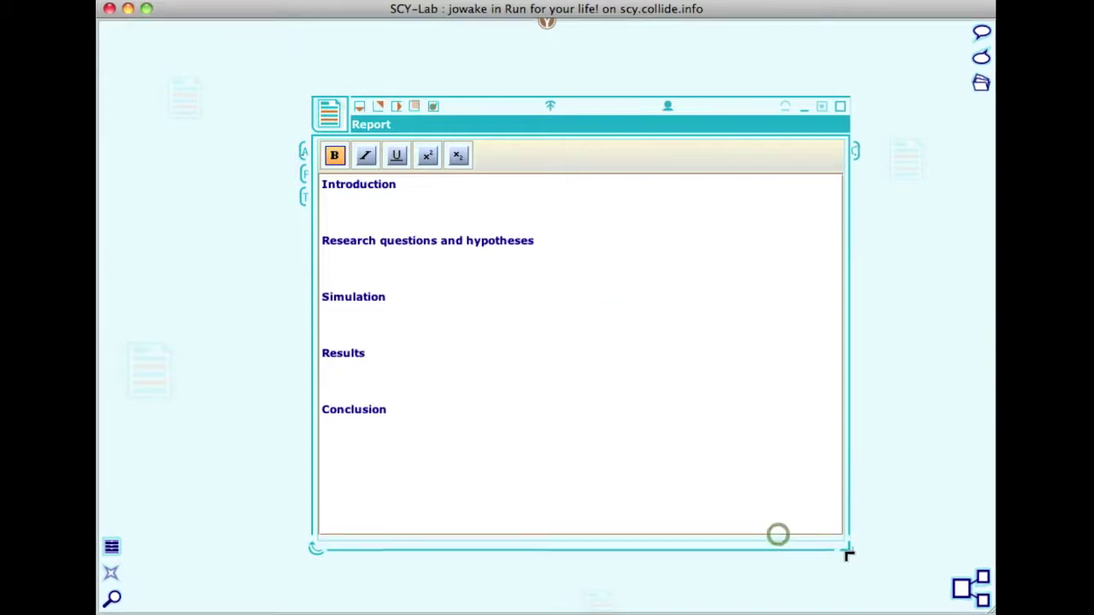
pyautogui.click(301, 151)
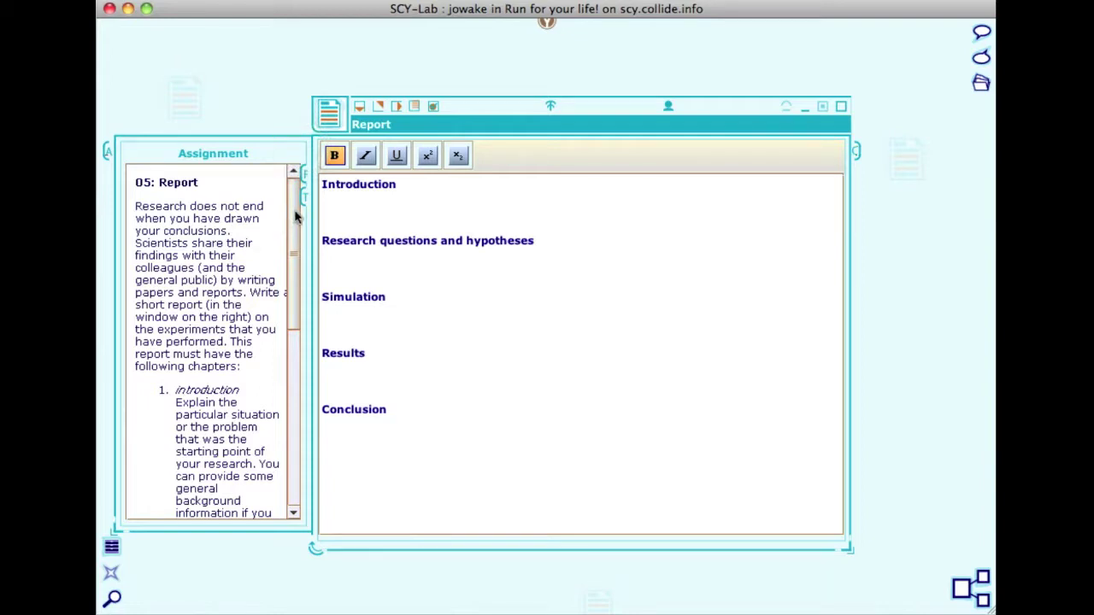
# Put '...' placeholders under Introduction, Research questions and hypotheses, Simulation and Conclusion, then save
pyautogui.click(341, 203)
pyautogui.write('...')
pyautogui.click(332, 252)
pyautogui.write('...')
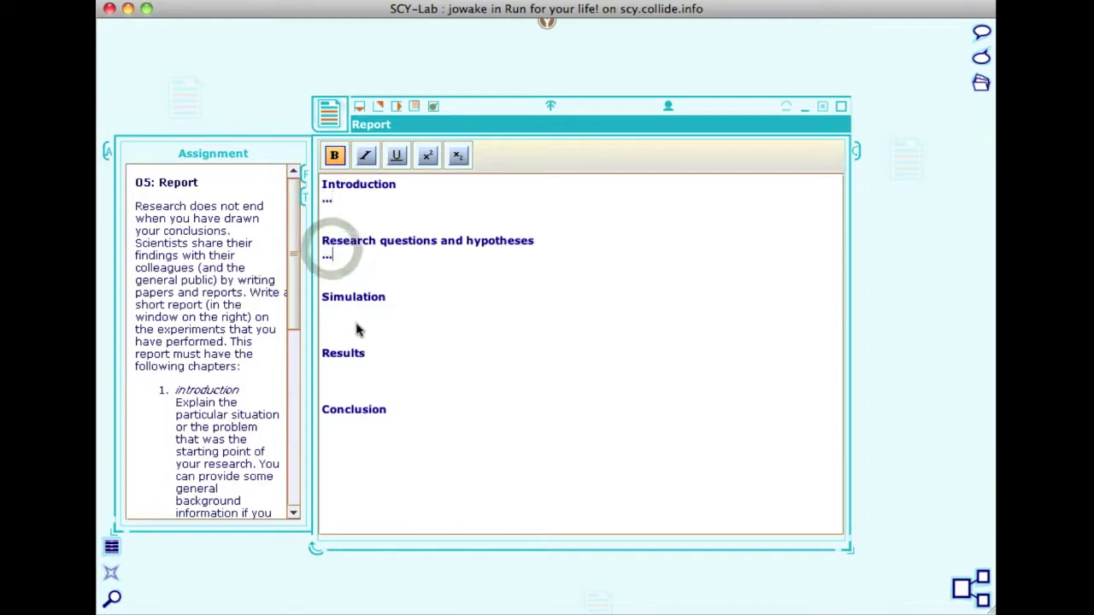
pyautogui.click(355, 327)
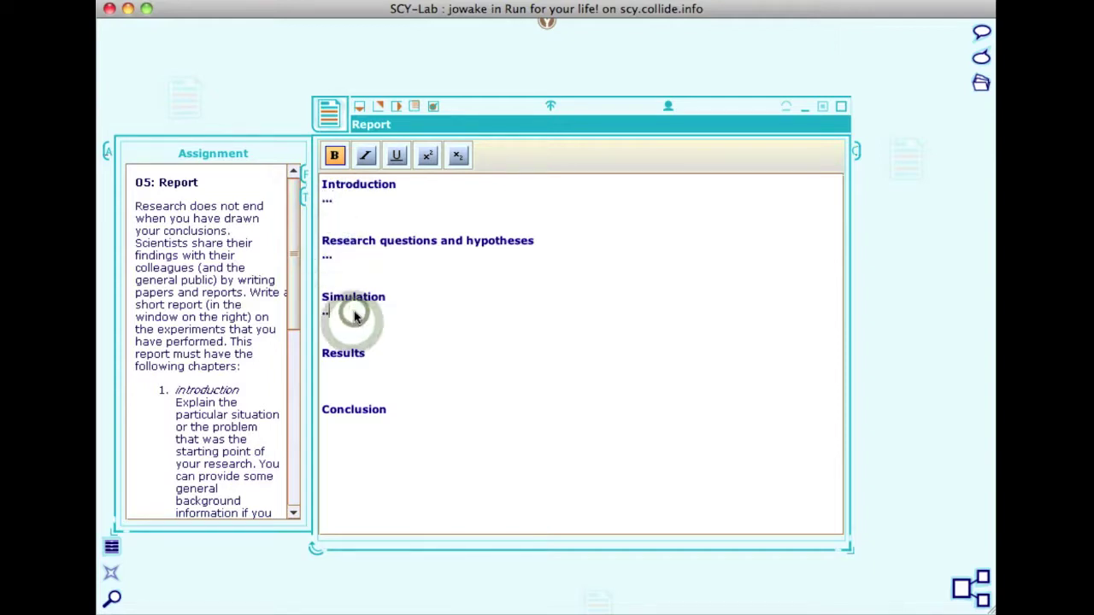
pyautogui.write('...')
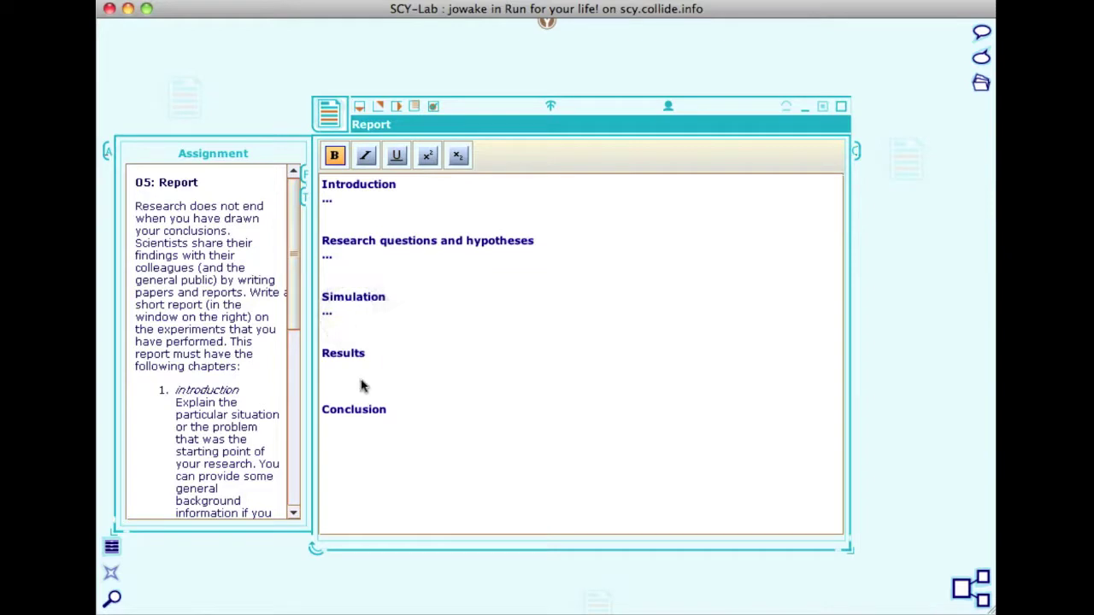
pyautogui.write('...')
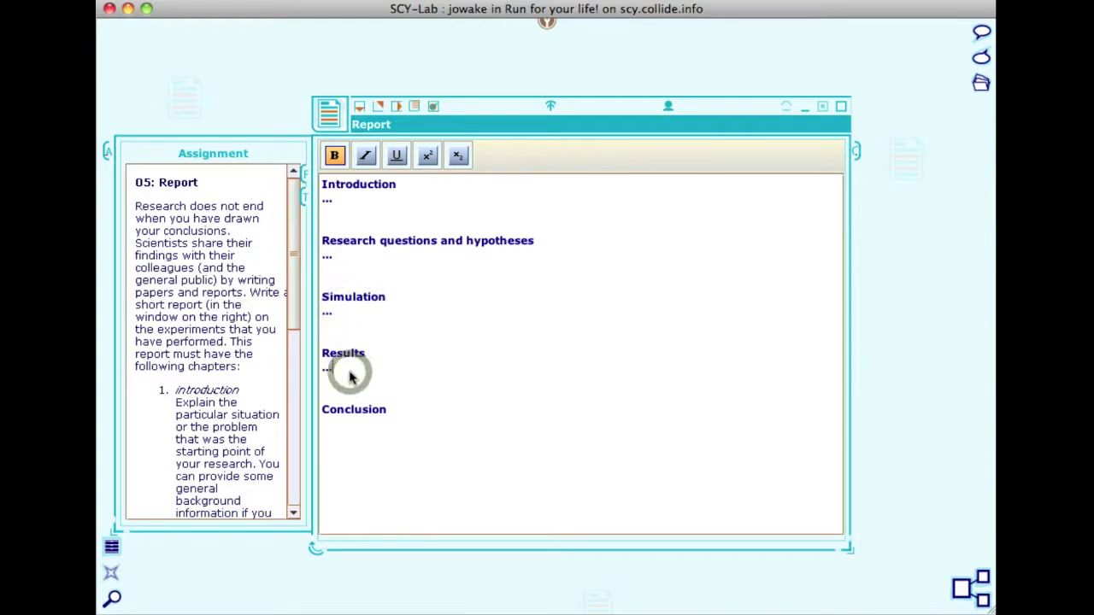
pyautogui.click(345, 427)
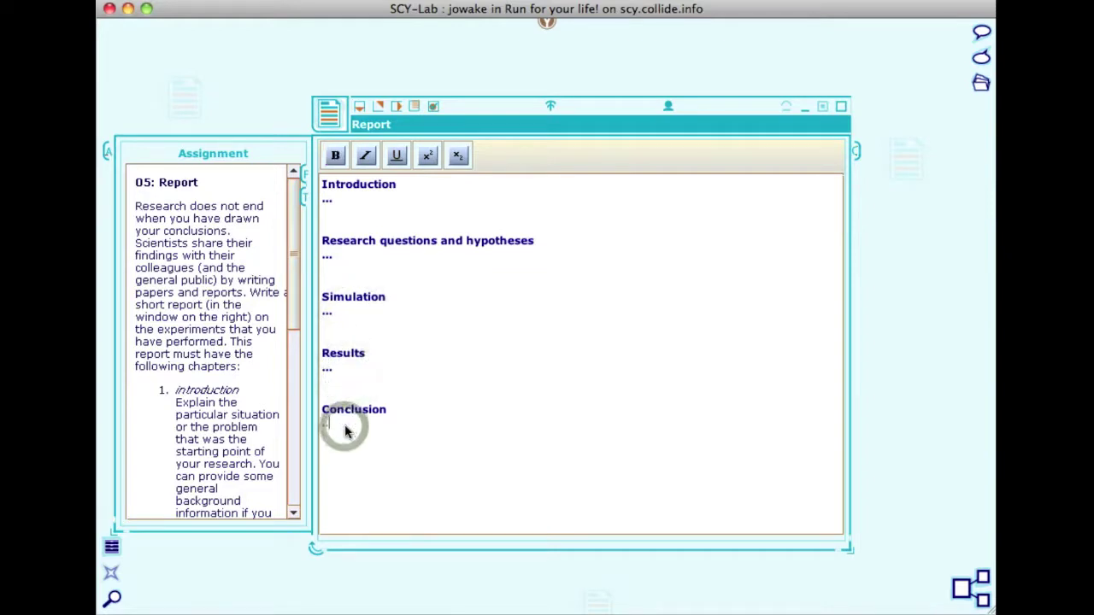
pyautogui.write('...')
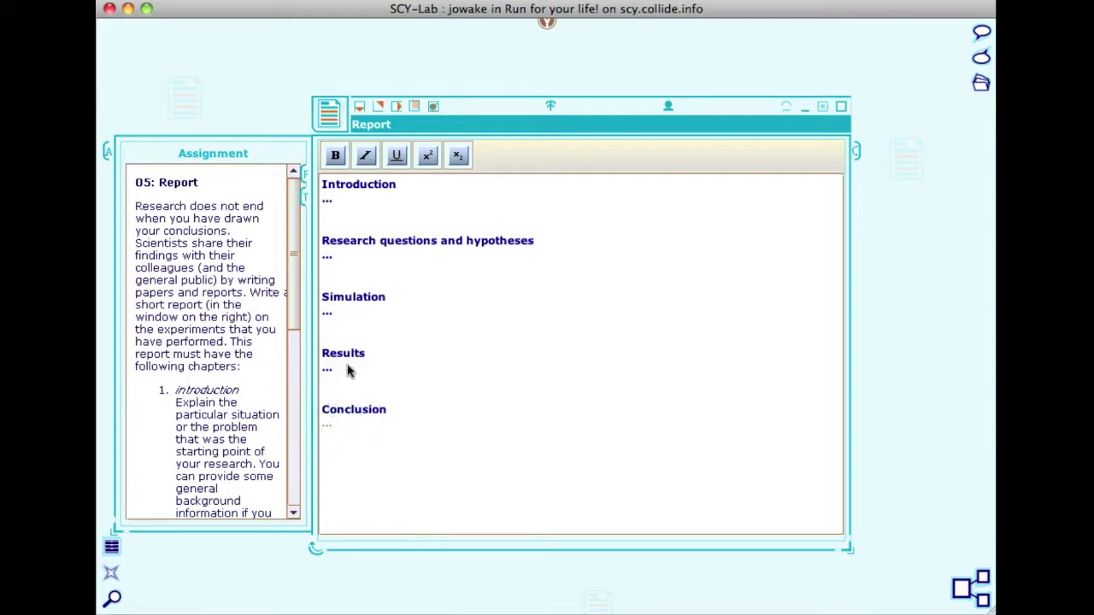
pyautogui.click(359, 112)
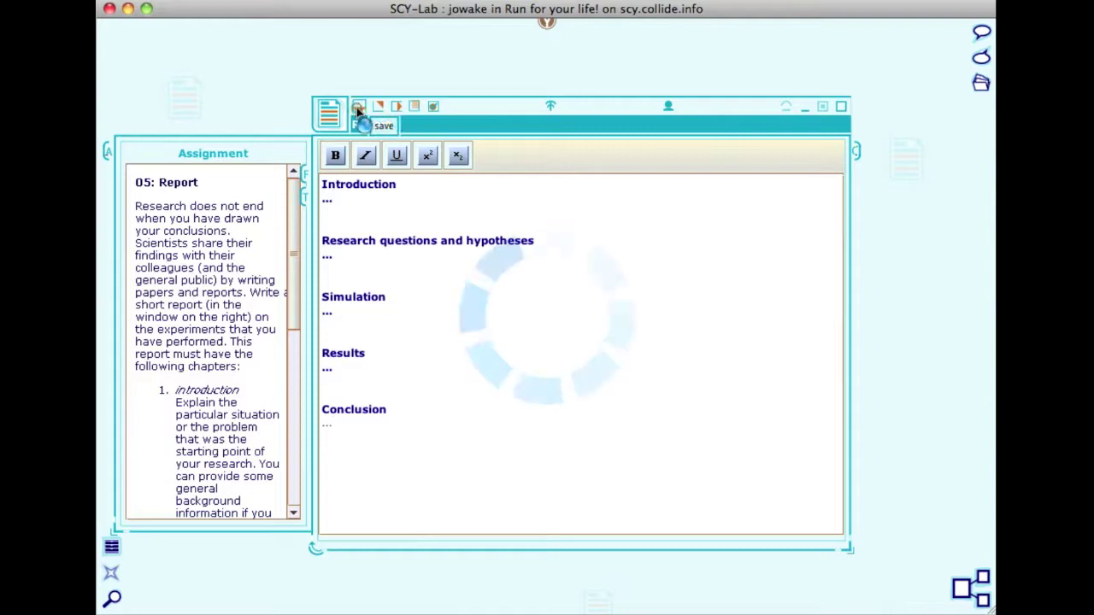